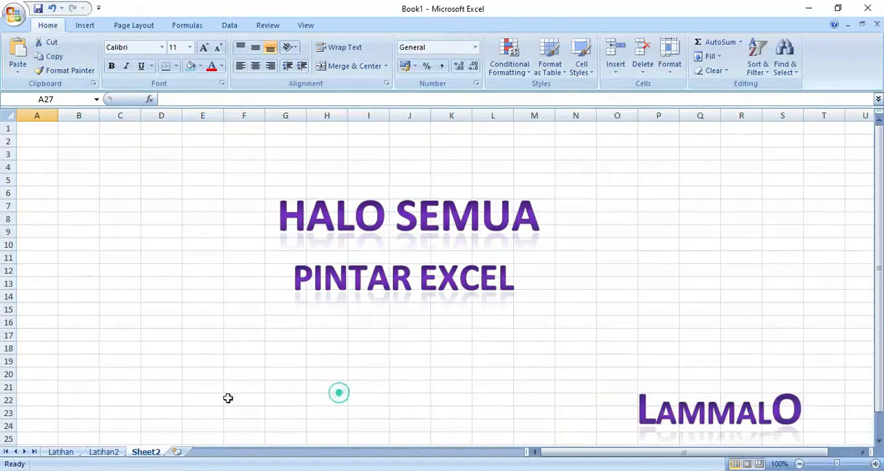
Switch to the Latihan worksheet
left_click(68, 454)
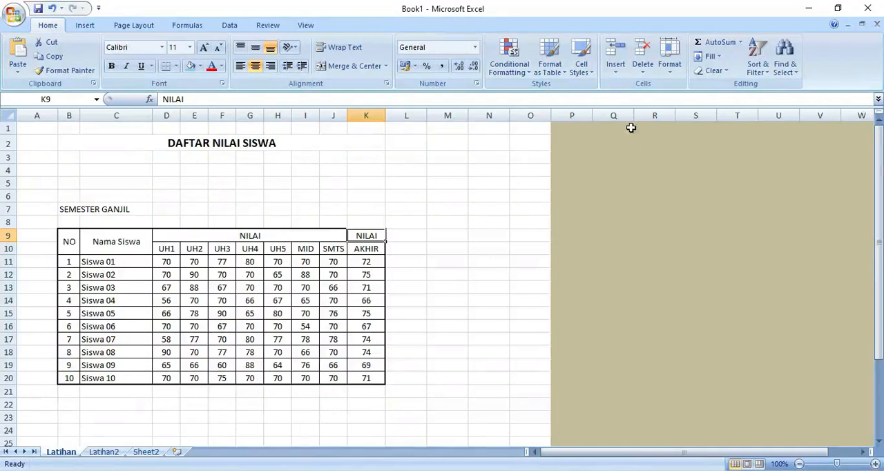
left_click(621, 76)
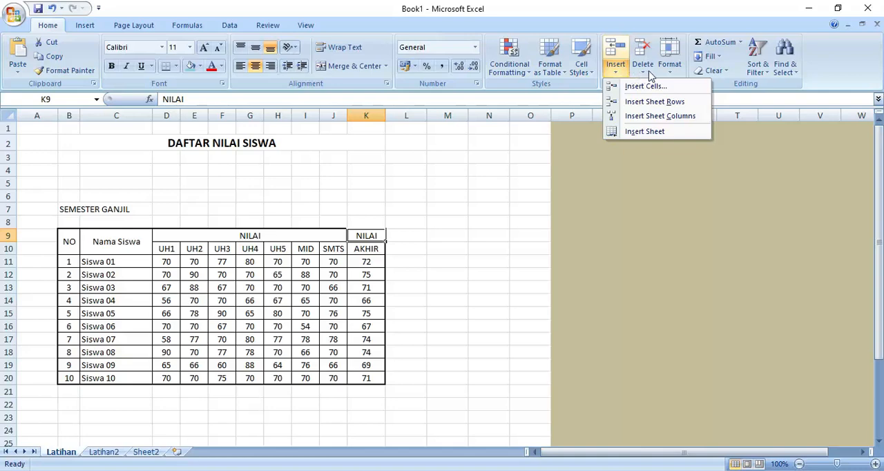
left_click(649, 75)
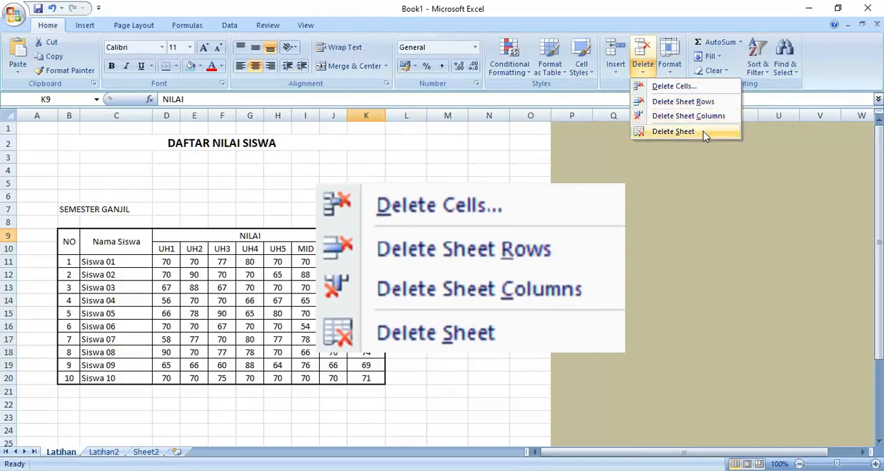
left_click(674, 72)
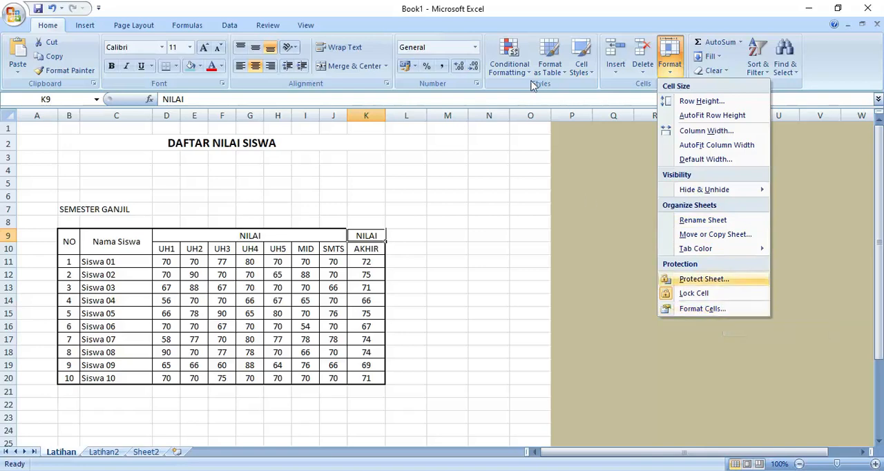
left_click(511, 9)
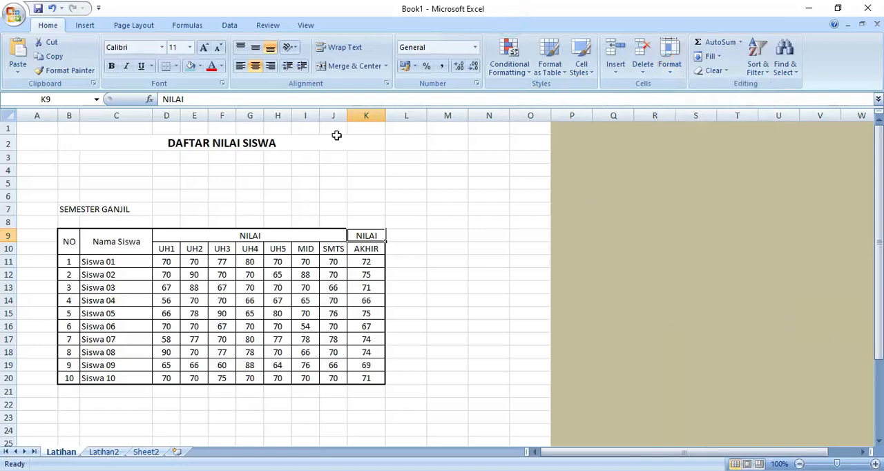
left_click(302, 194)
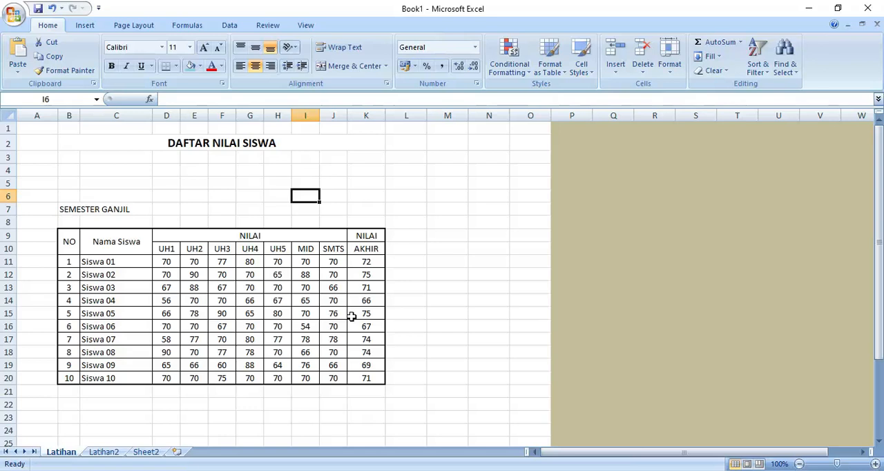
left_click(614, 69)
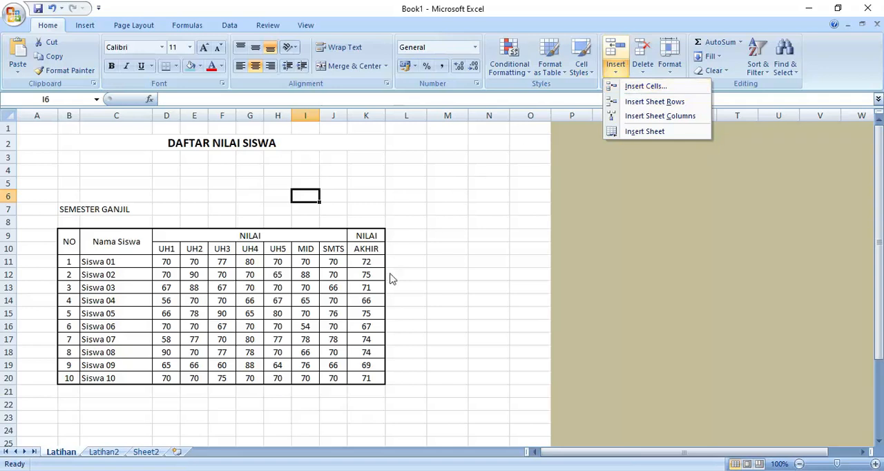
left_click(422, 323)
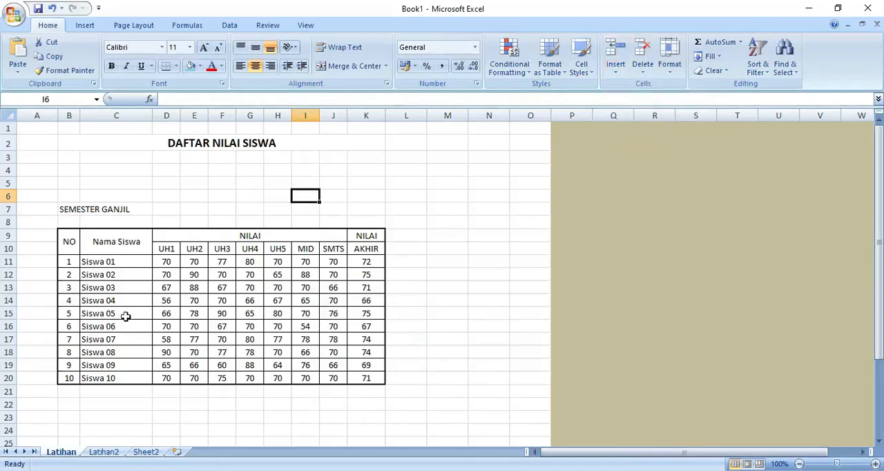
Try inserting a blank cell at C11 with the Shift cells right option, and undo the insertion
left_click(112, 264)
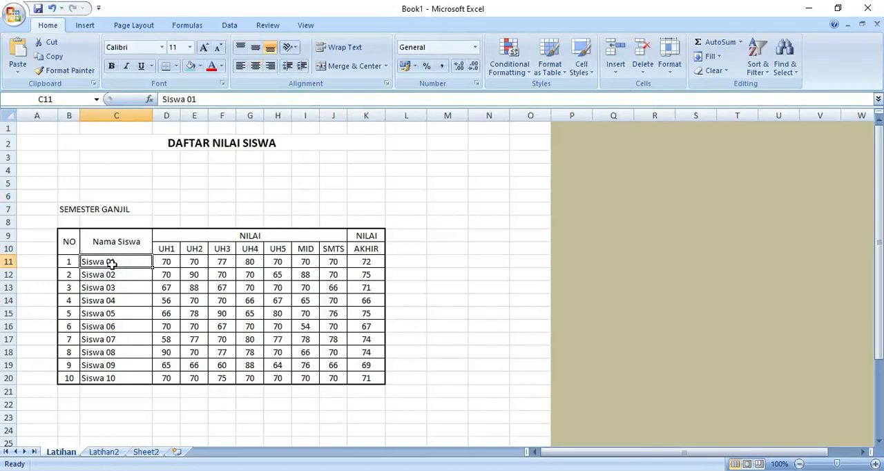
left_click(615, 71)
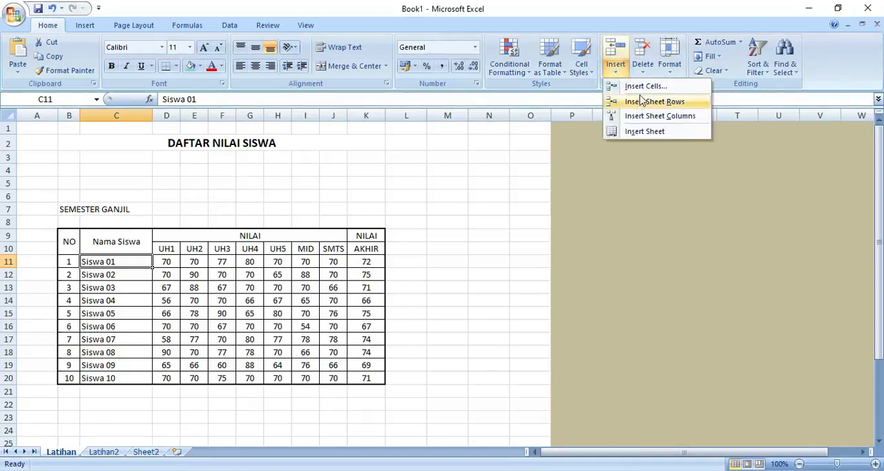
left_click(642, 88)
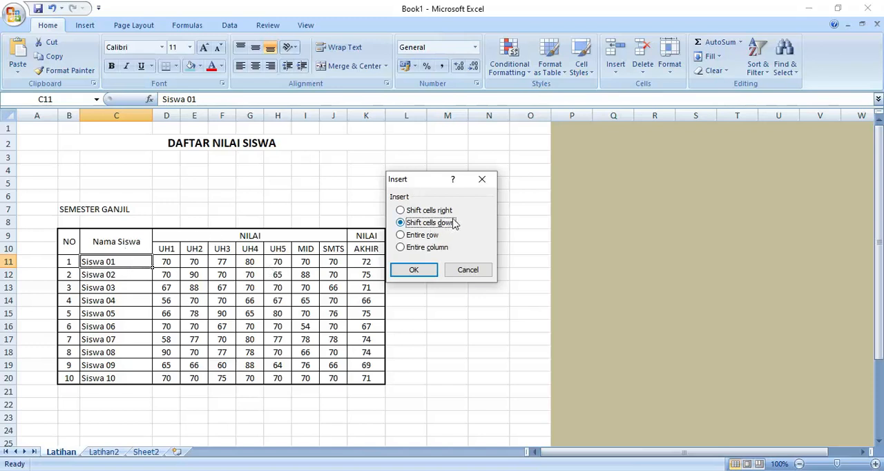
left_click(428, 211)
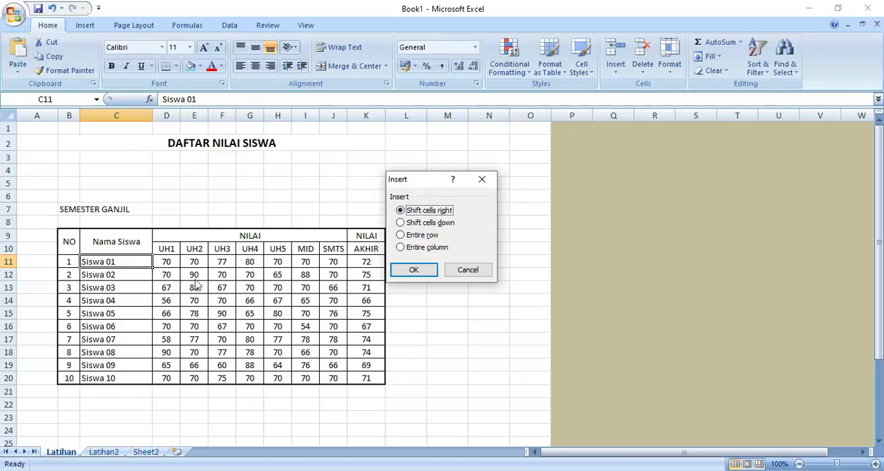
left_click(414, 270)
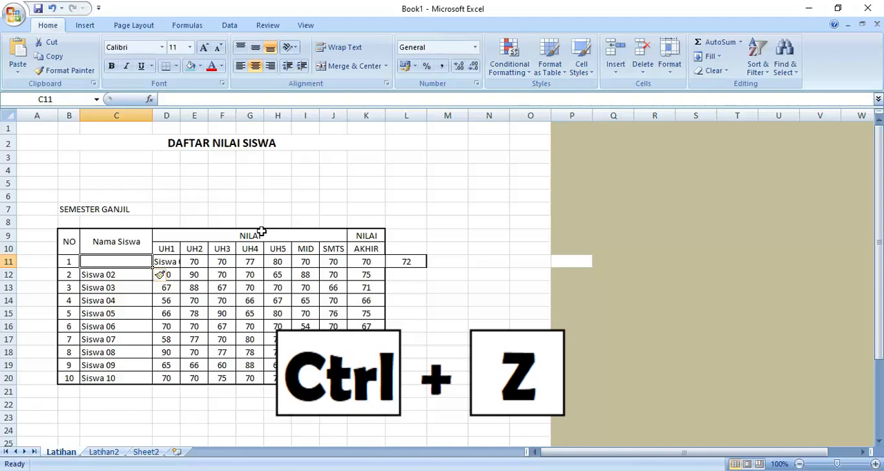
key("ctrl+z")
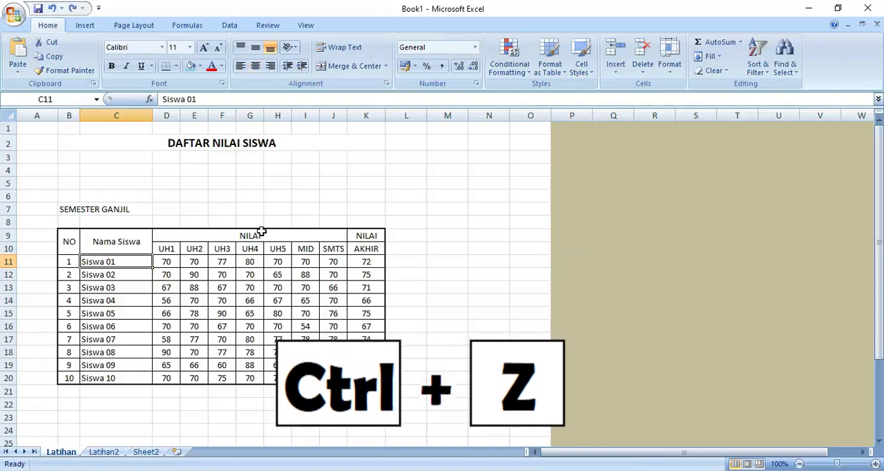
Try inserting a blank cell at C11 with the Shift cells down option, and undo the insertion
left_click(619, 74)
left_click(627, 86)
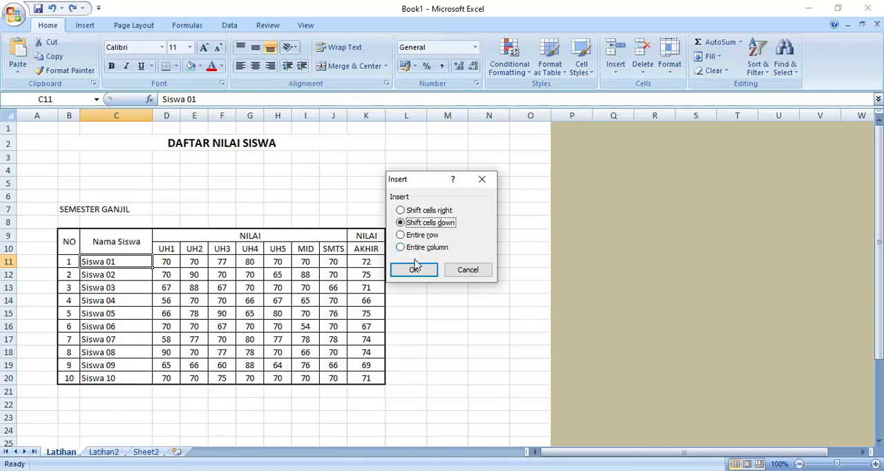
left_click(413, 270)
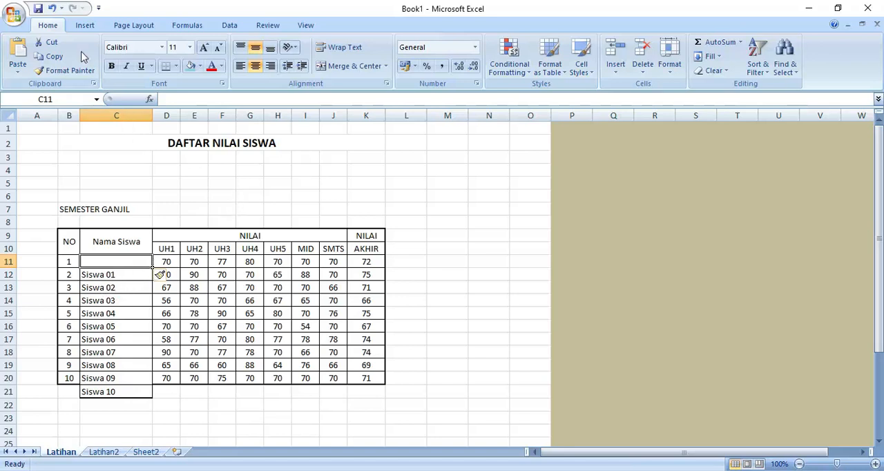
left_click(53, 10)
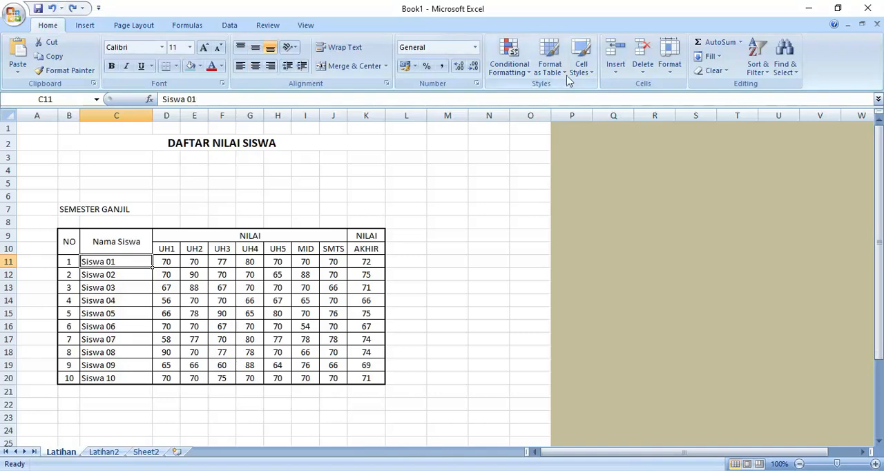
Insert two blank sheet rows above Siswa 07 in the student grade table
left_click(624, 74)
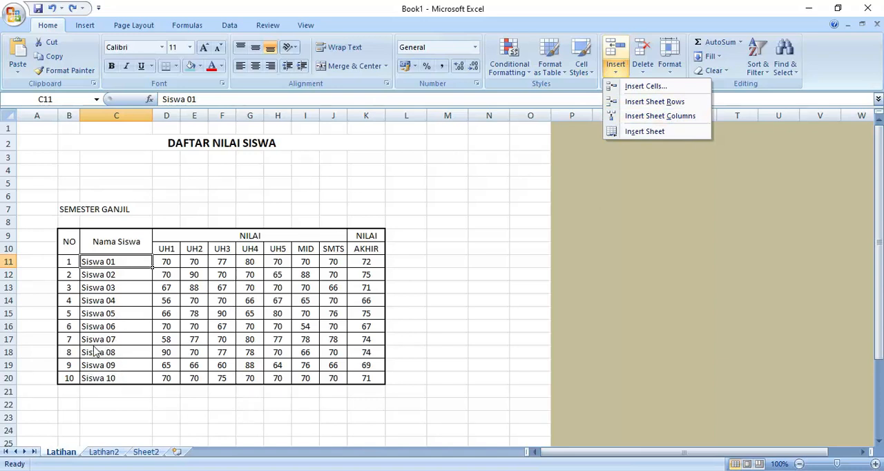
left_click(136, 339)
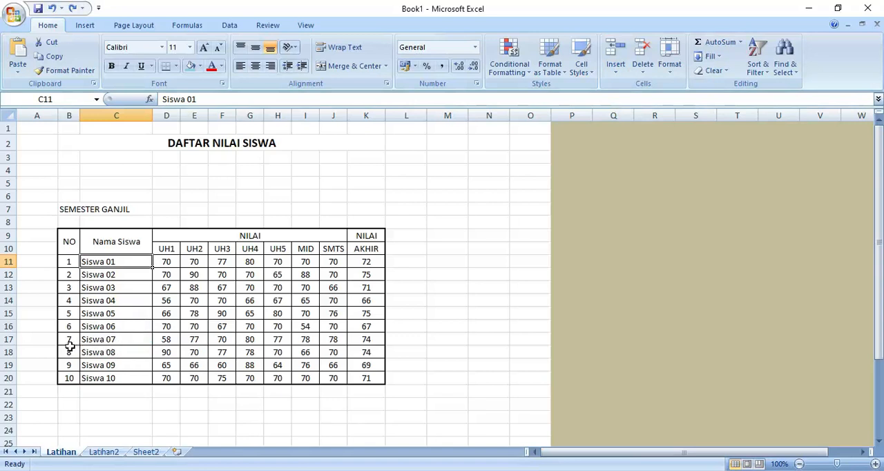
left_click(112, 341)
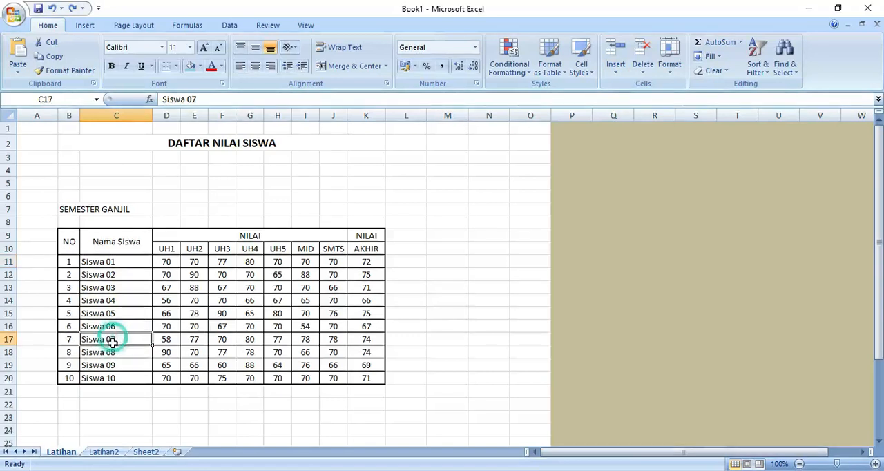
left_click_drag(111, 341, 112, 352)
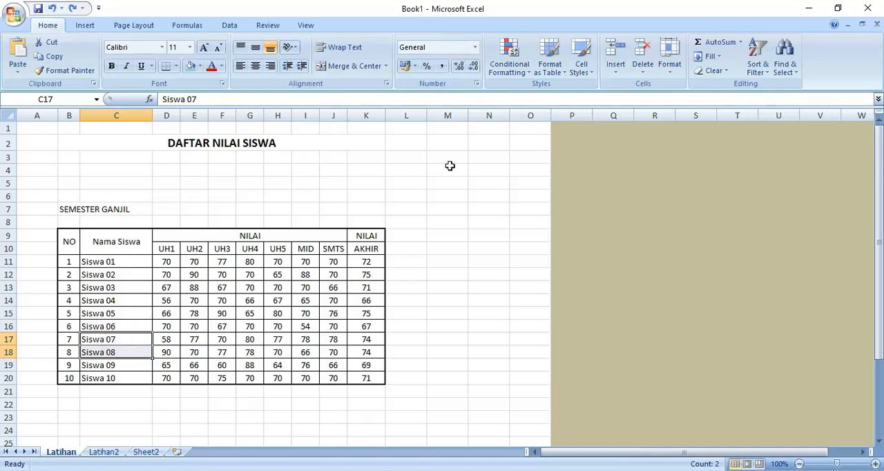
left_click(615, 67)
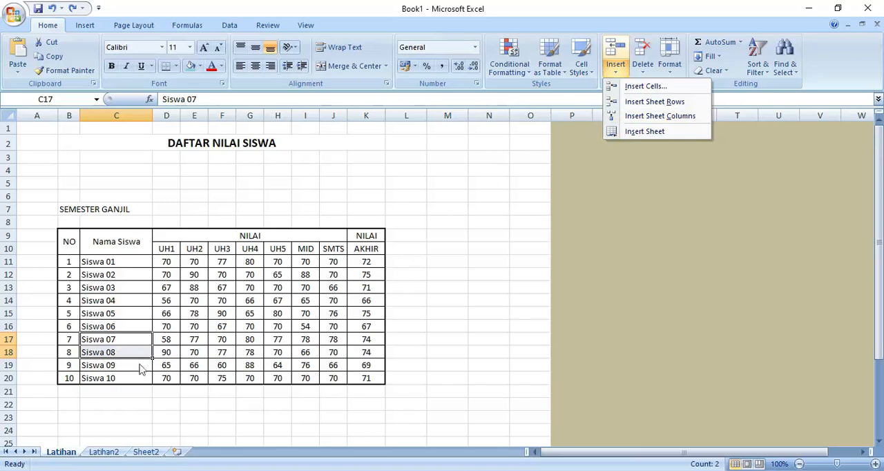
left_click(634, 109)
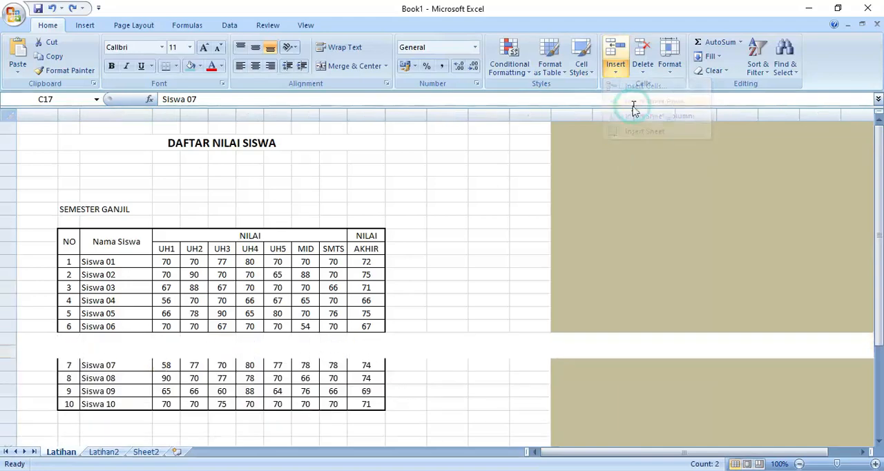
left_click(443, 309)
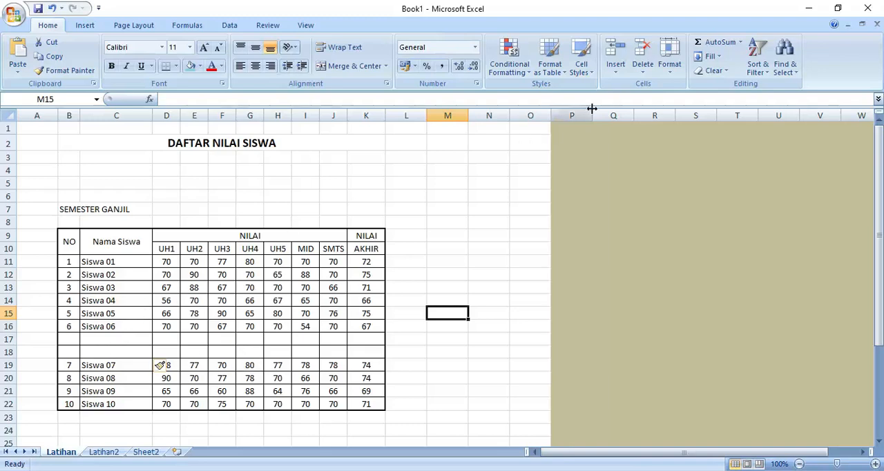
Insert a blank sheet column between the UH5 and MID columns of the grade table
left_click(617, 72)
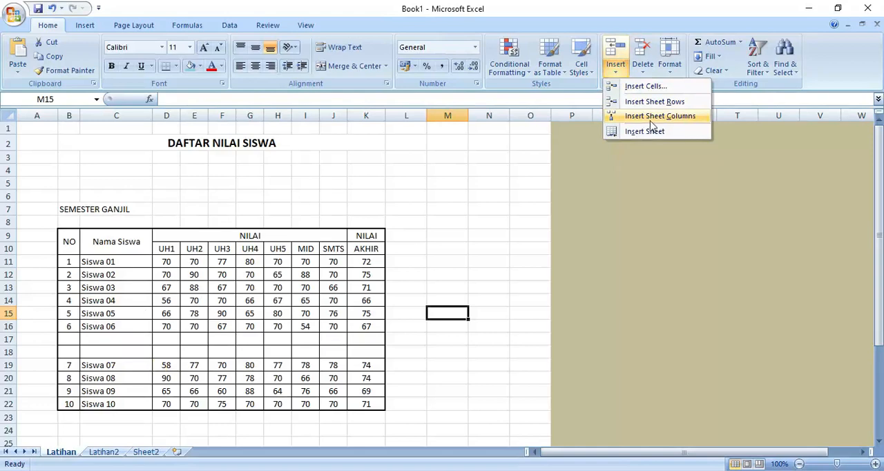
left_click(328, 299)
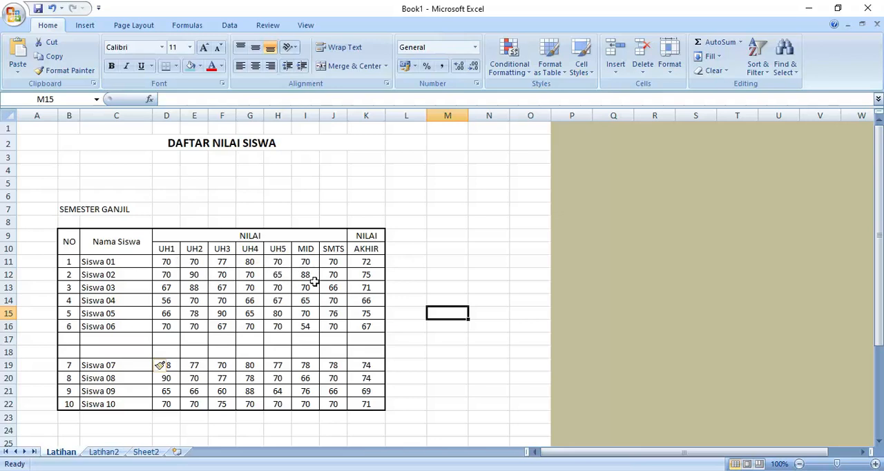
left_click(279, 250)
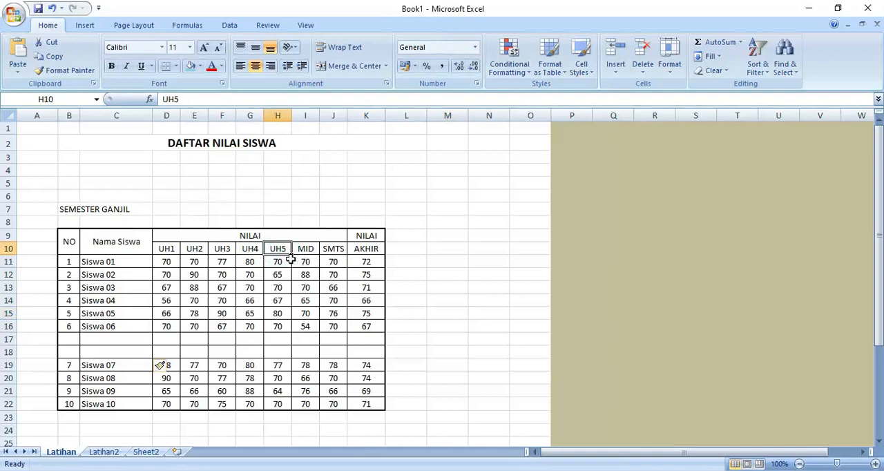
left_click(307, 250)
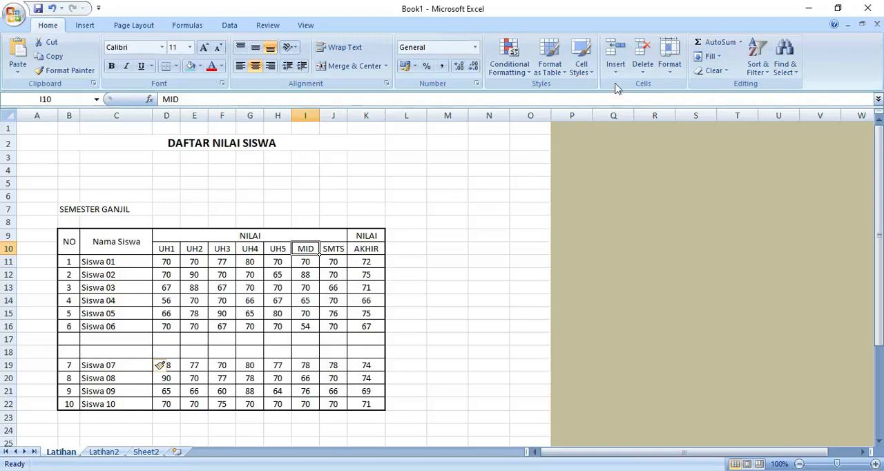
left_click(639, 76)
left_click(616, 71)
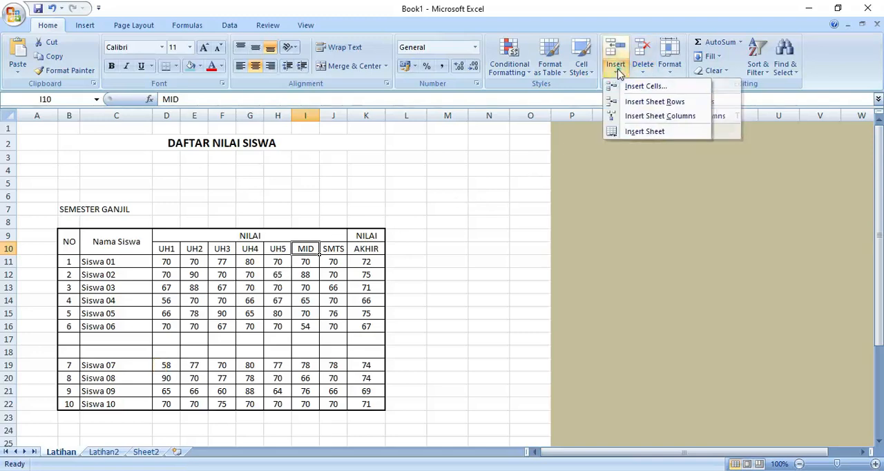
left_click(639, 117)
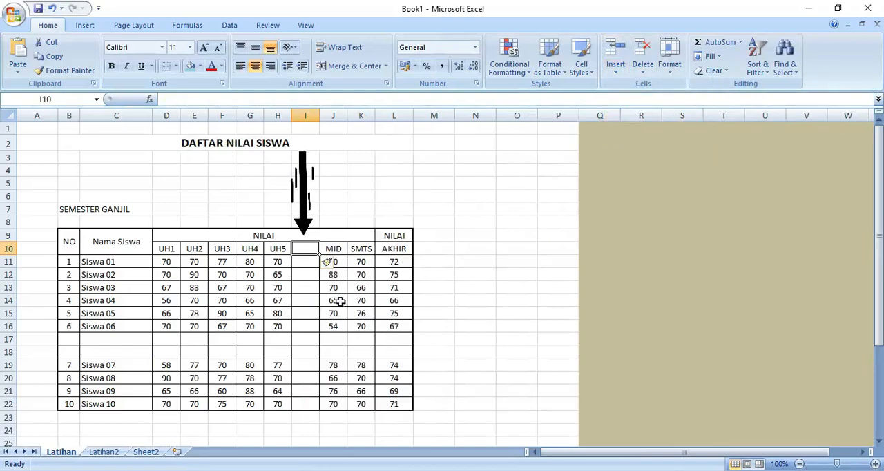
Enter the heading UH6 in cell I10 of the blank column before MID
left_click(389, 316)
left_click(310, 250)
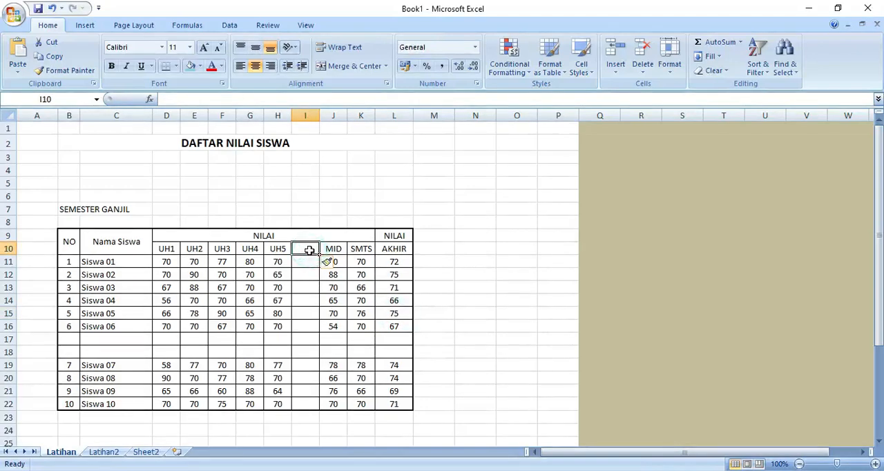
type("UH")
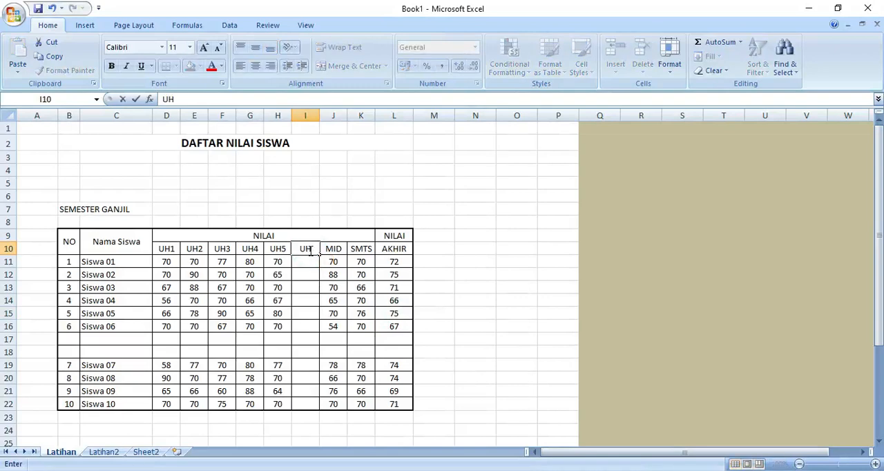
type("6")
left_click(467, 257)
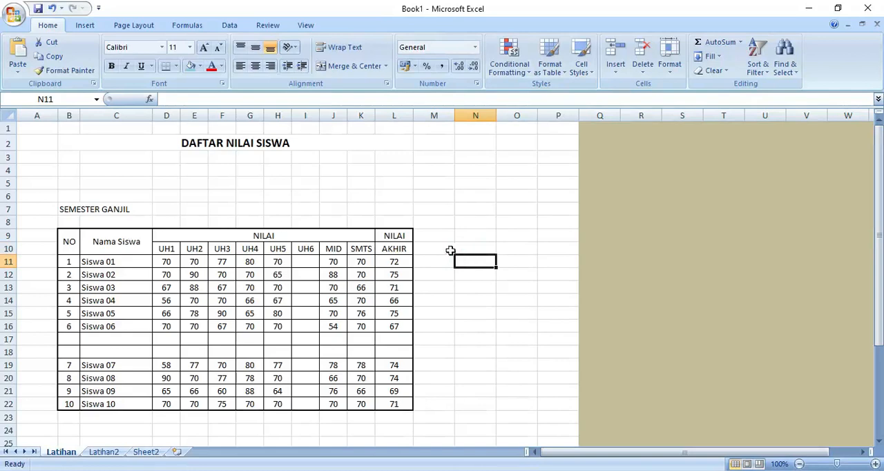
Insert a new worksheet in front of the Latihan sheet and return to Latihan
left_click(614, 73)
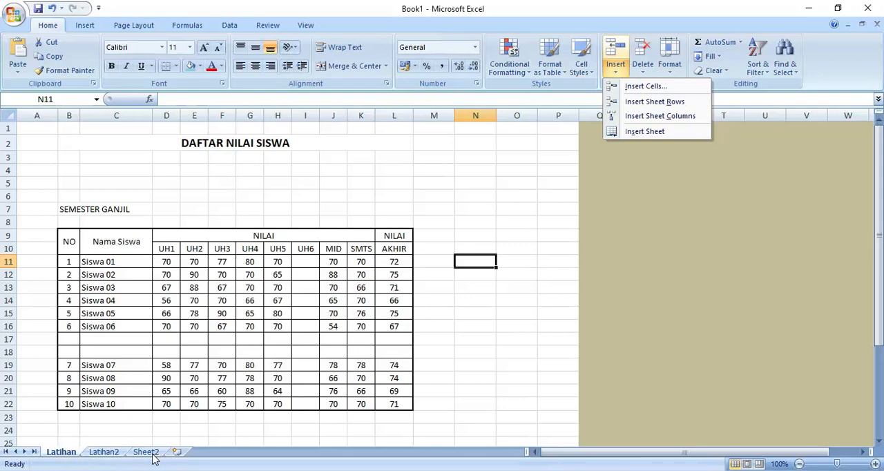
left_click(649, 138)
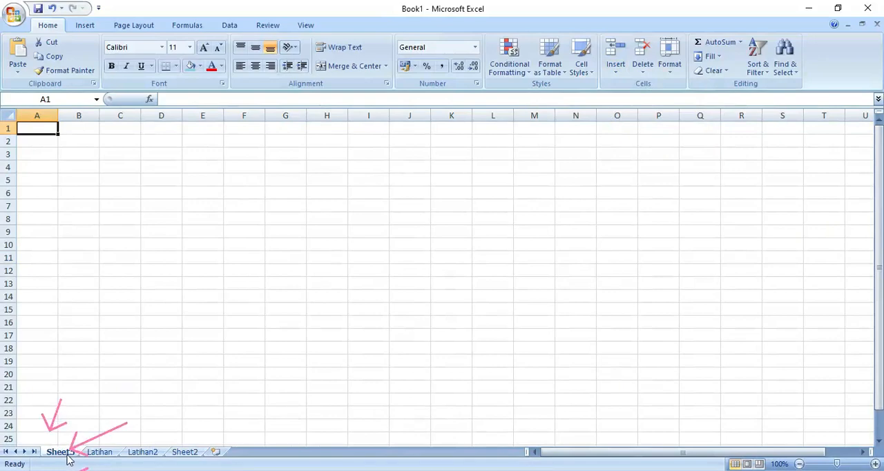
left_click(100, 452)
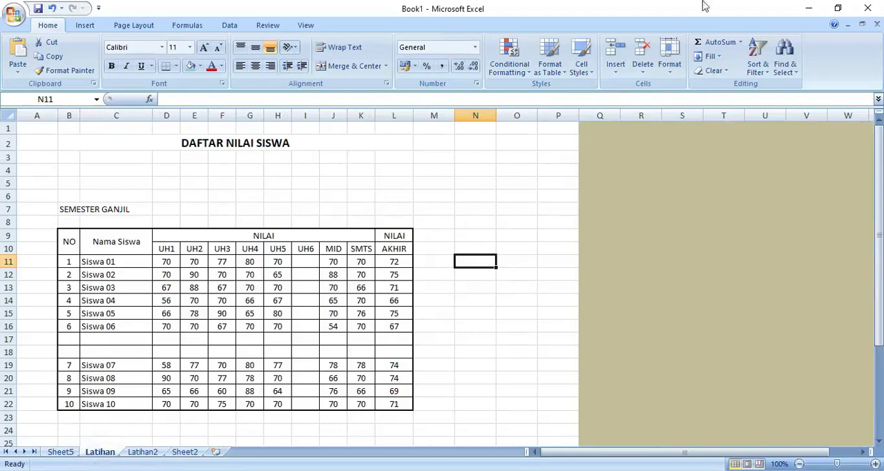
Try deleting the Siswa 01 name cell C11 with the remaining cells shifted left, and undo the deletion
left_click(643, 69)
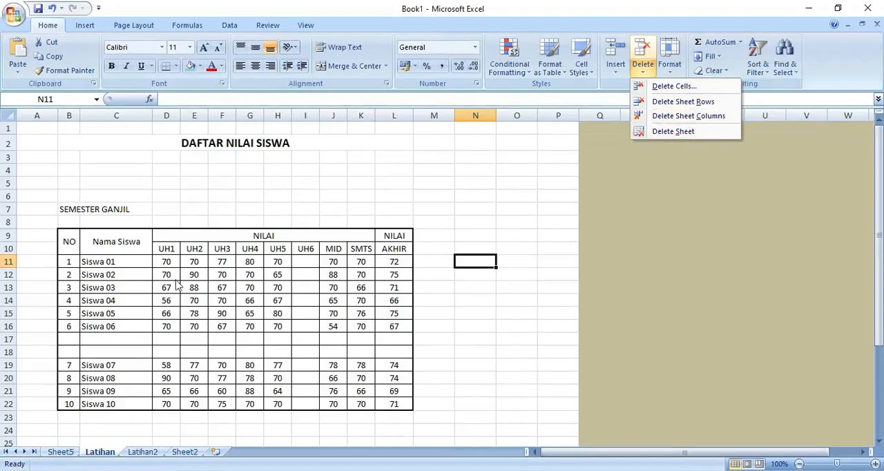
left_click(126, 259)
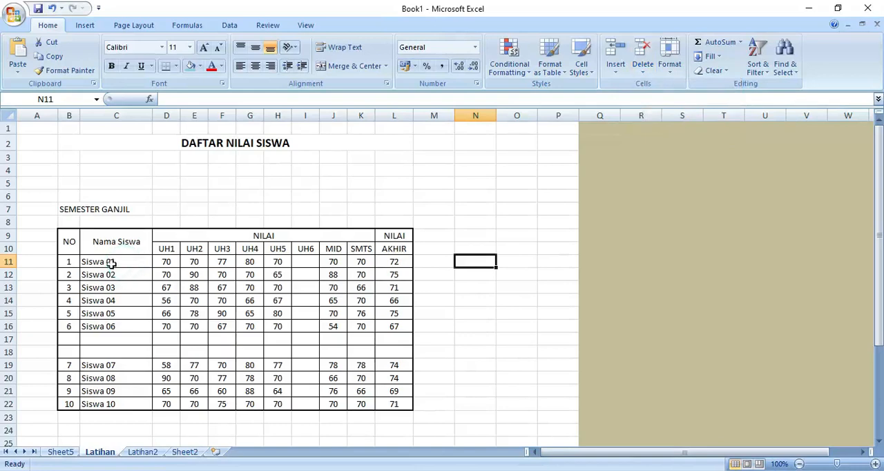
left_click(102, 263)
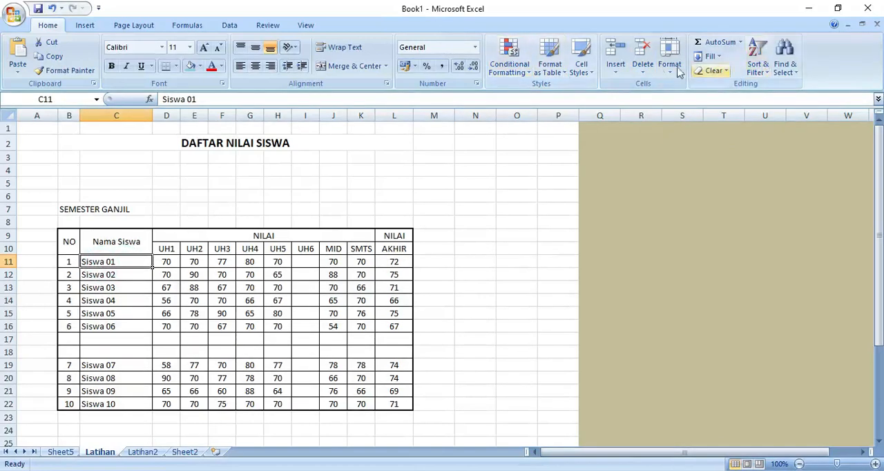
left_click(642, 69)
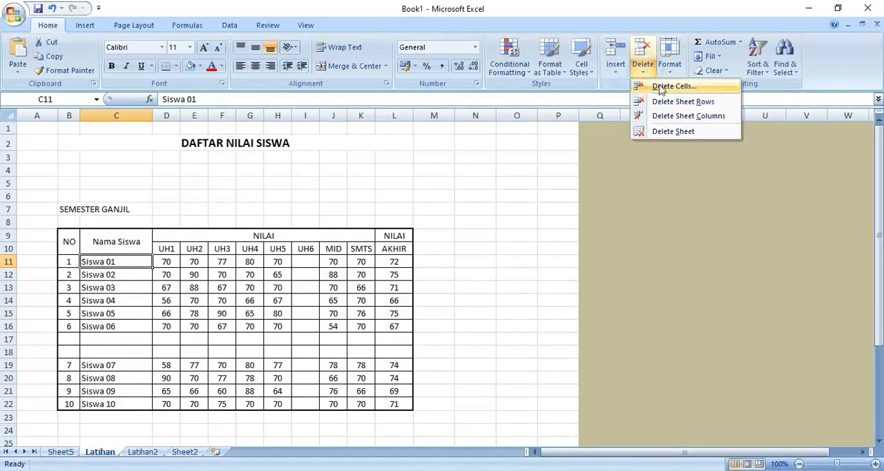
left_click(662, 89)
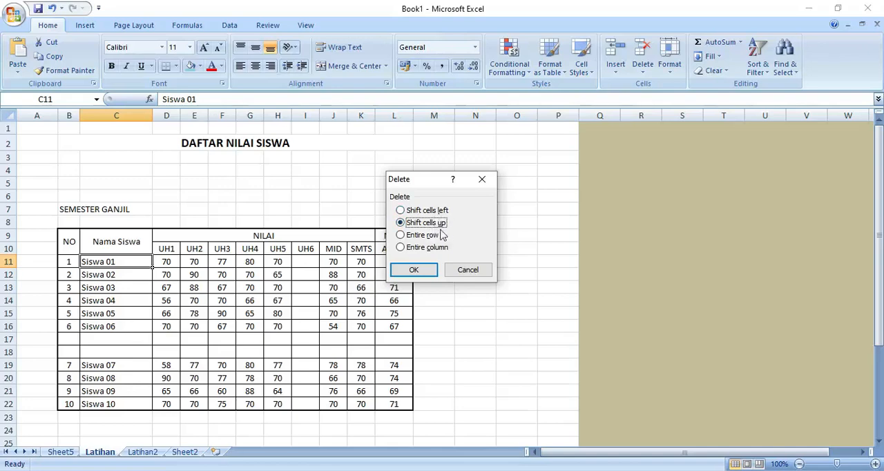
left_click(429, 211)
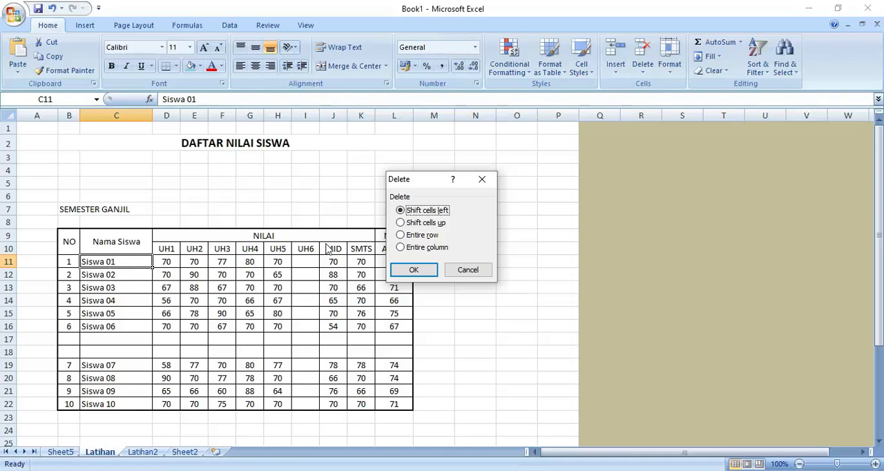
left_click(413, 270)
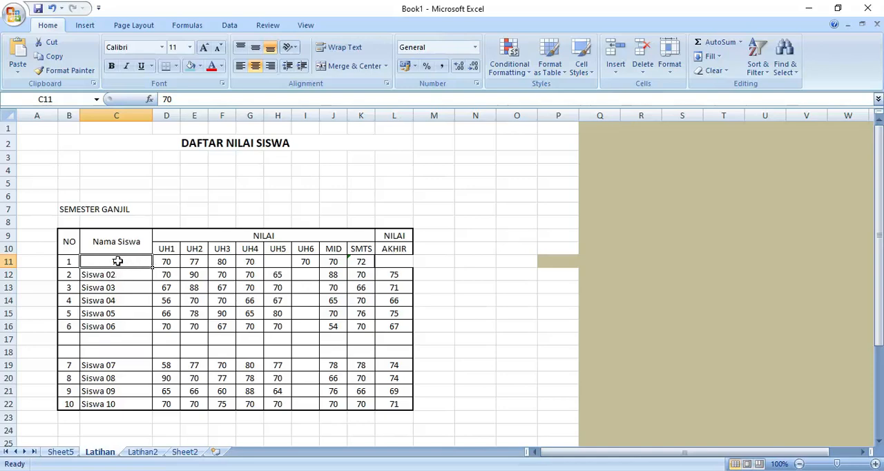
left_click(53, 10)
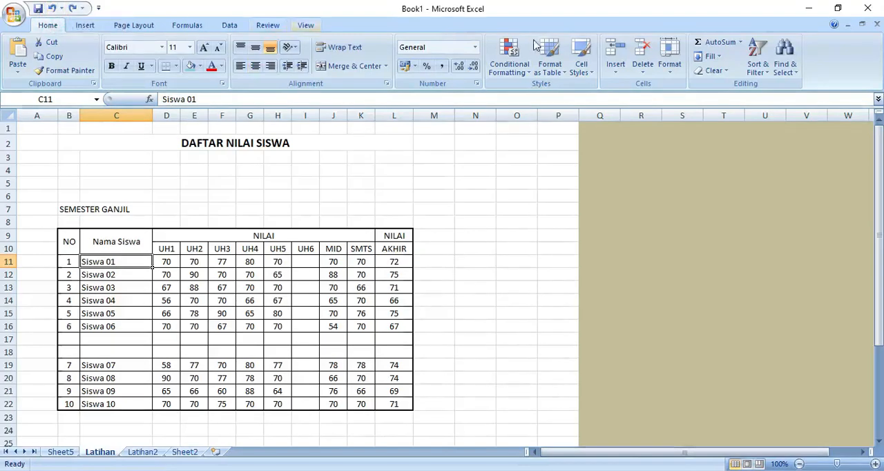
Try deleting cell C11 with the cells below shifted up, and undo the deletion
left_click(653, 69)
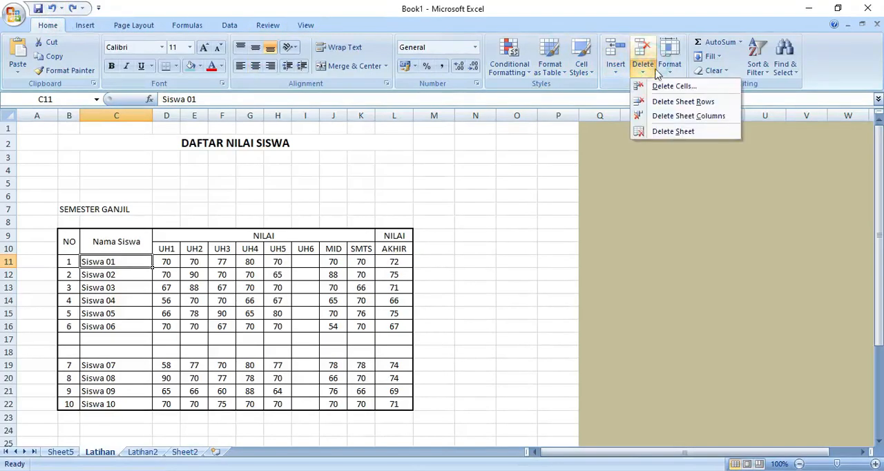
left_click(660, 85)
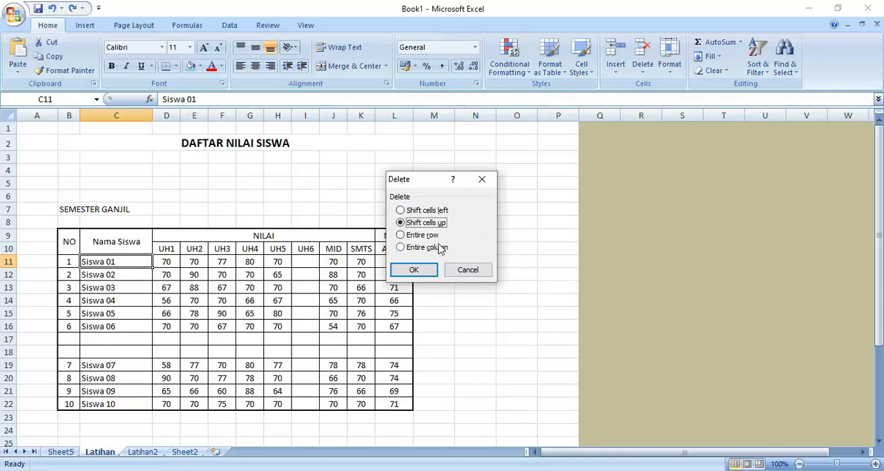
left_click(413, 268)
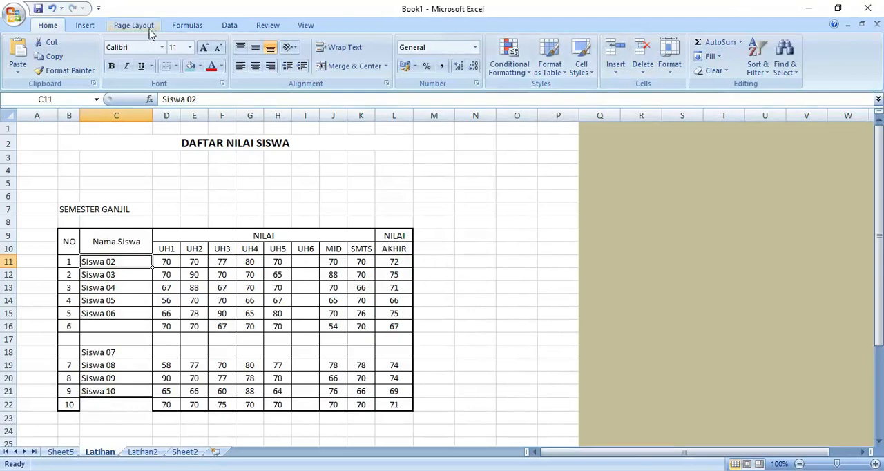
left_click(50, 10)
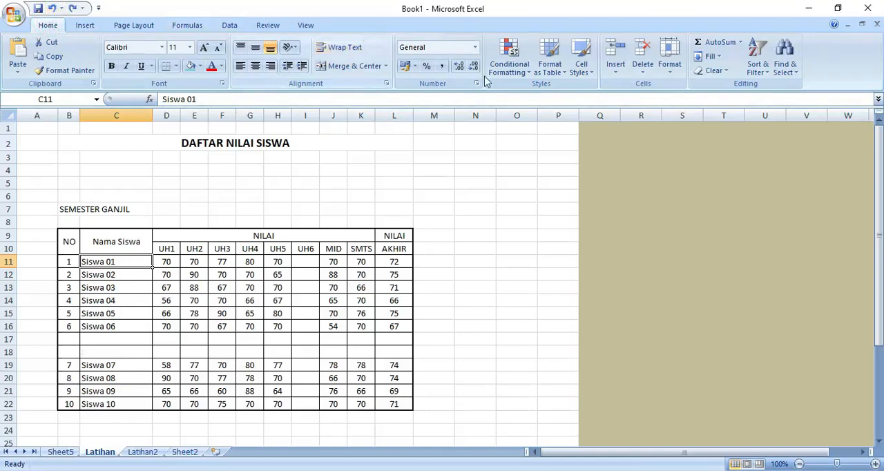
Delete the two blank sheet rows 17 and 18 between Siswa 06 and Siswa 07
left_click(651, 73)
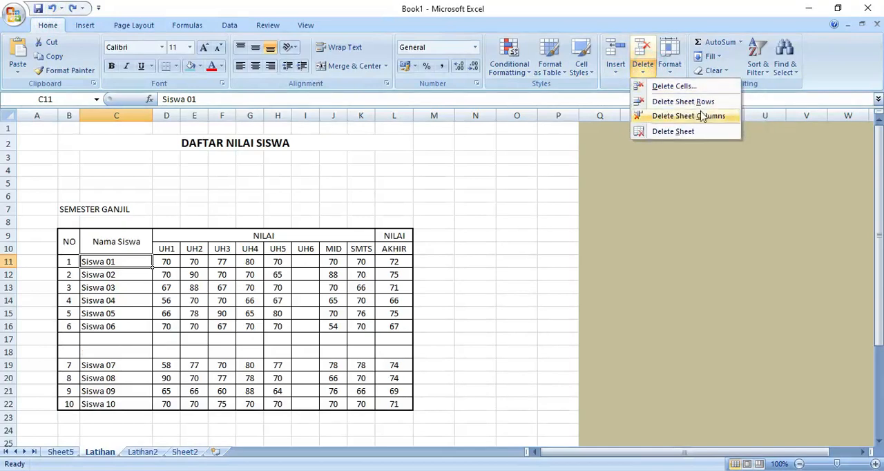
left_click(197, 339)
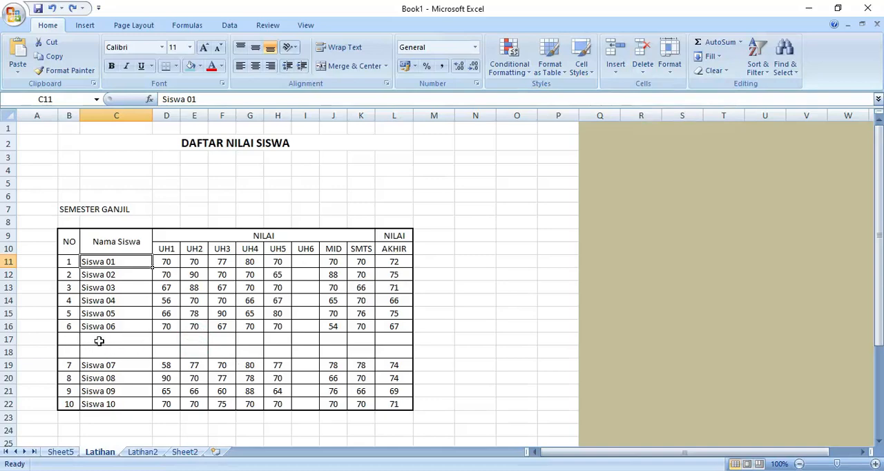
left_click_drag(99, 341, 125, 347)
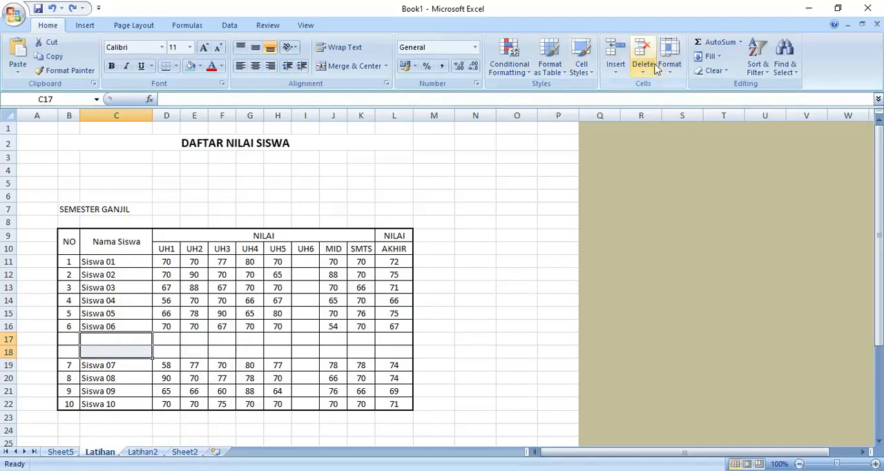
left_click(643, 70)
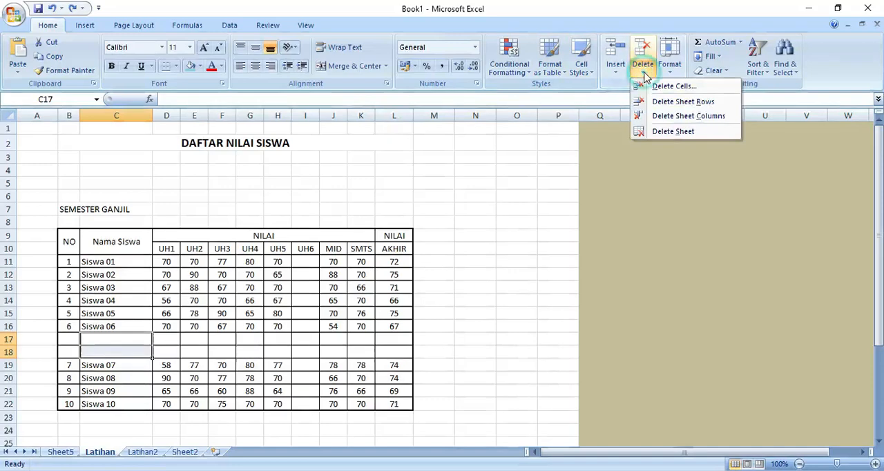
left_click(678, 102)
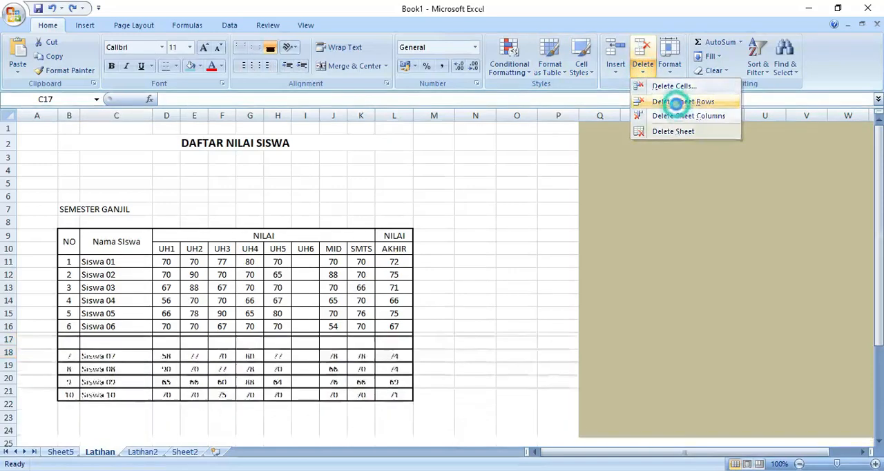
left_click(256, 295)
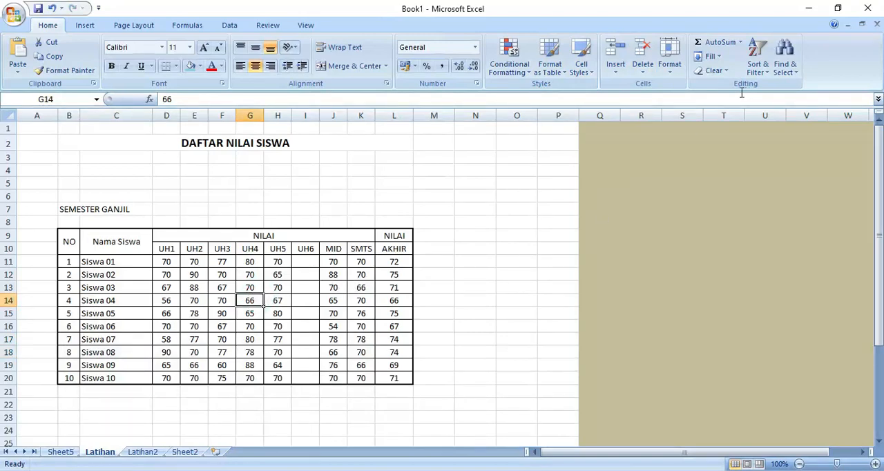
left_click(644, 71)
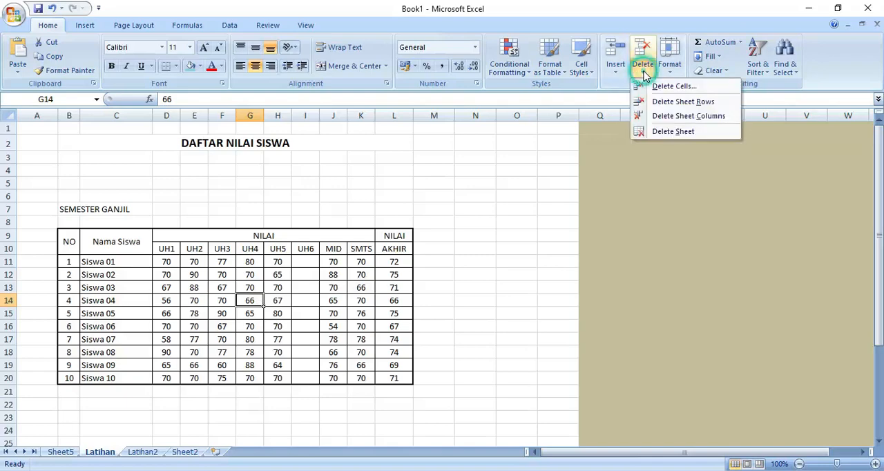
left_click(504, 215)
left_click(303, 260)
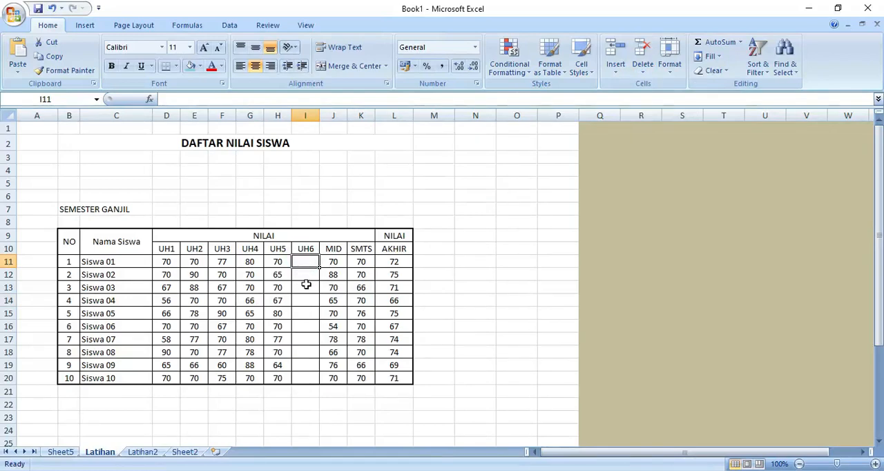
left_click(307, 266)
left_click_drag(280, 263, 345, 265)
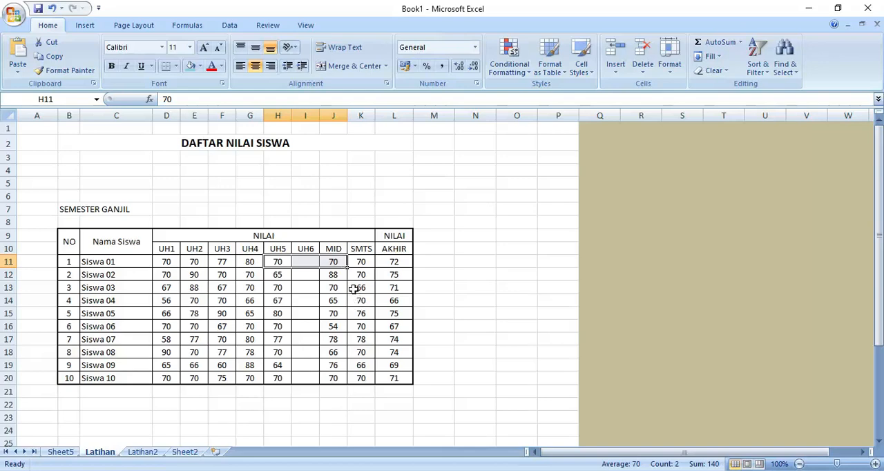
left_click(331, 290)
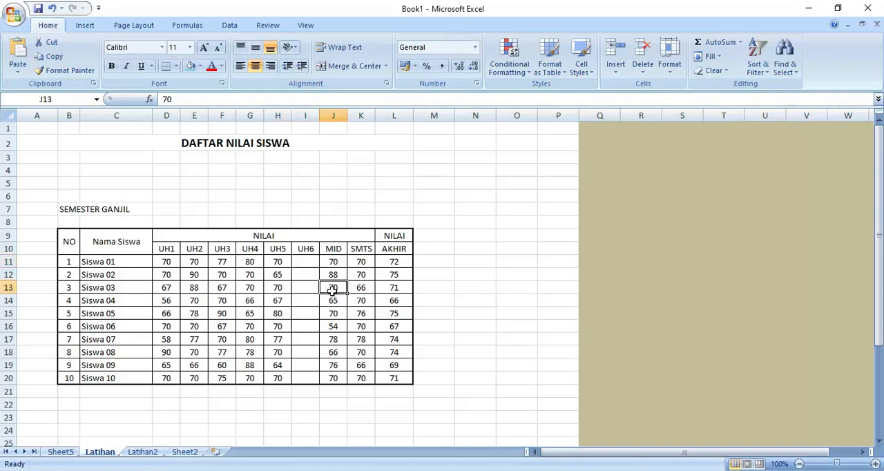
Delete the empty UH6 sheet column between UH5 and MID in the grade table
left_click(308, 260)
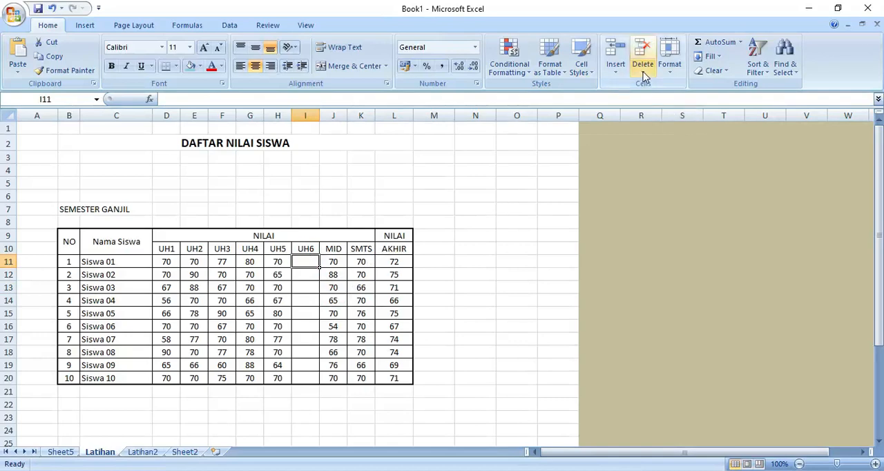
left_click(645, 74)
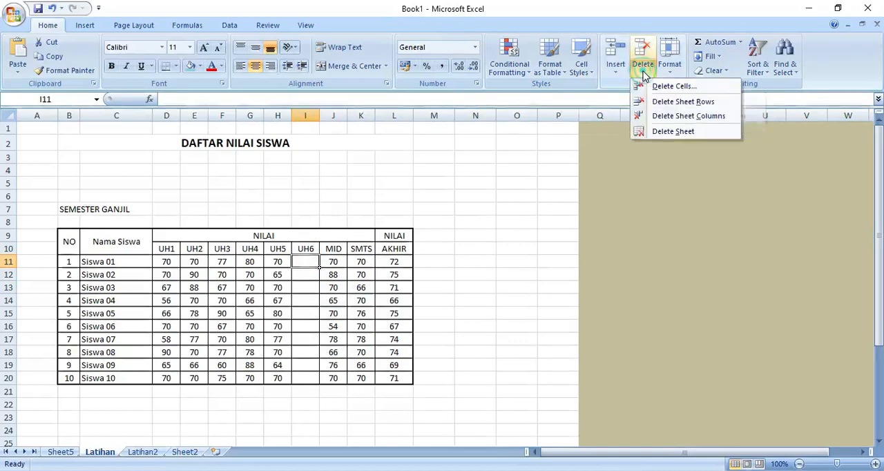
left_click(699, 118)
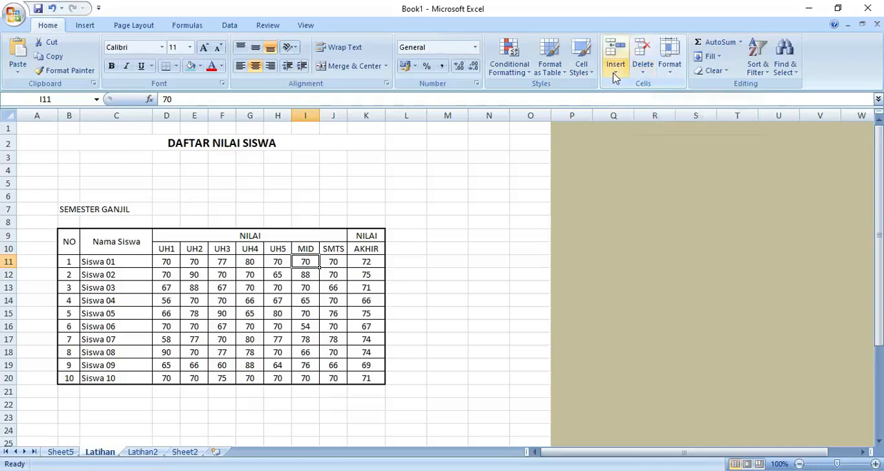
left_click(670, 75)
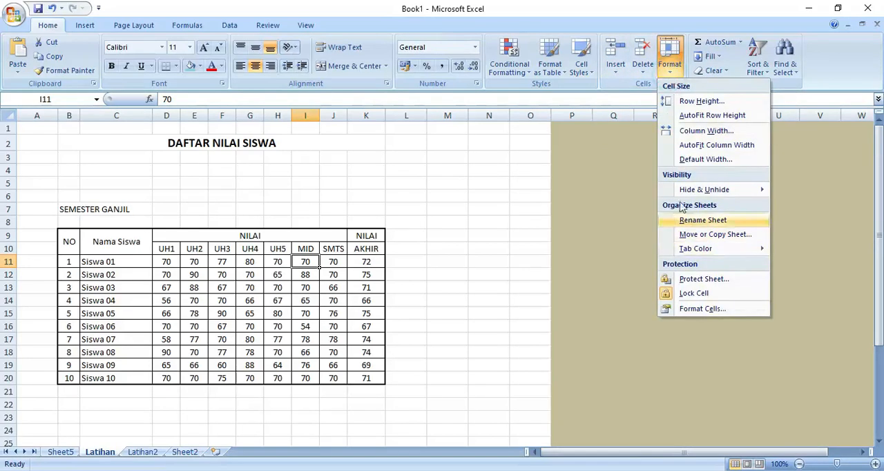
mouse_move(693, 188)
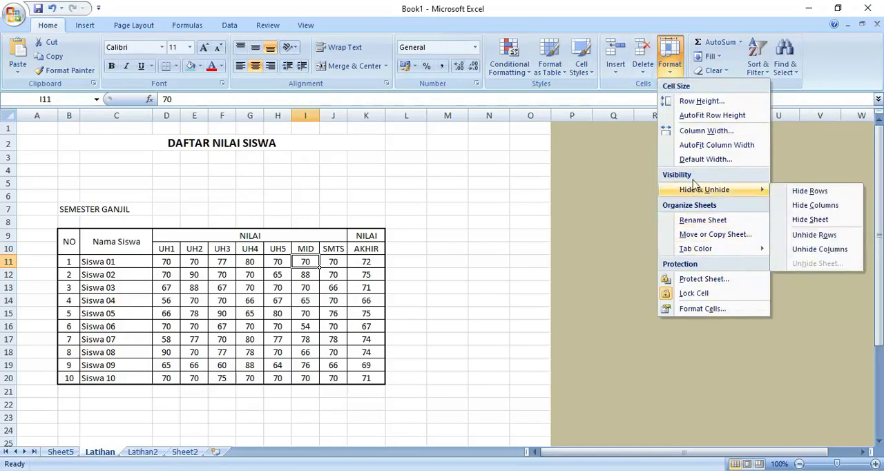
left_click(319, 301)
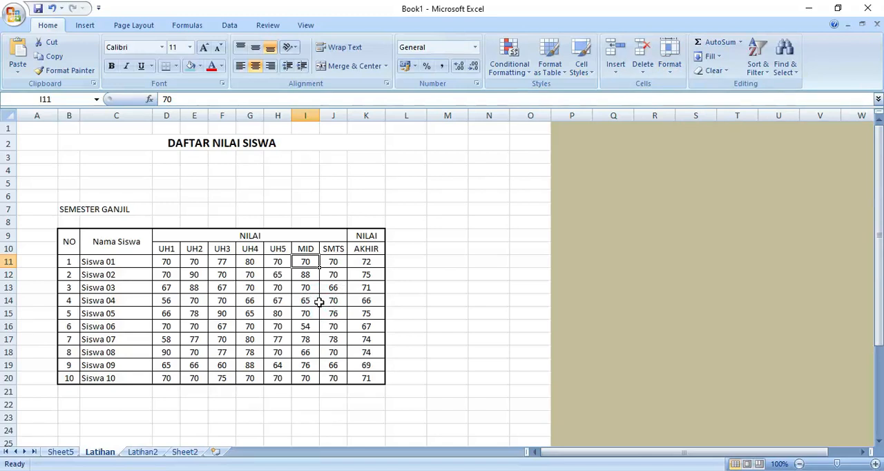
left_click(308, 249)
left_click_drag(309, 249, 326, 250)
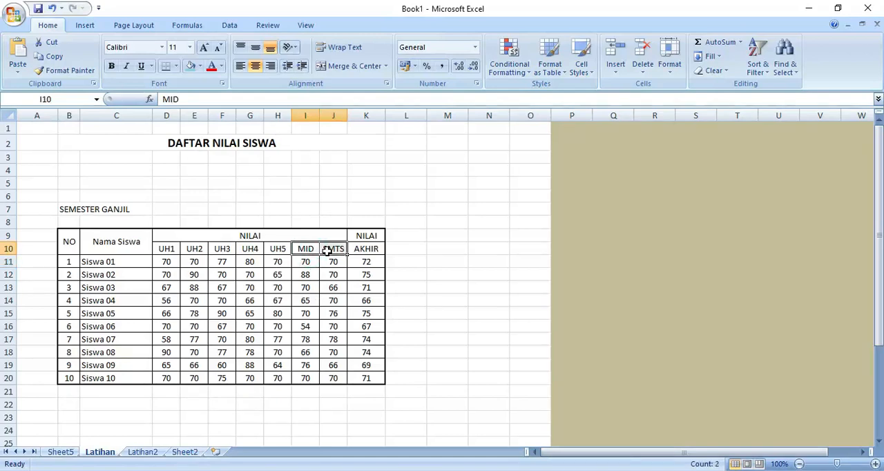
left_click(669, 61)
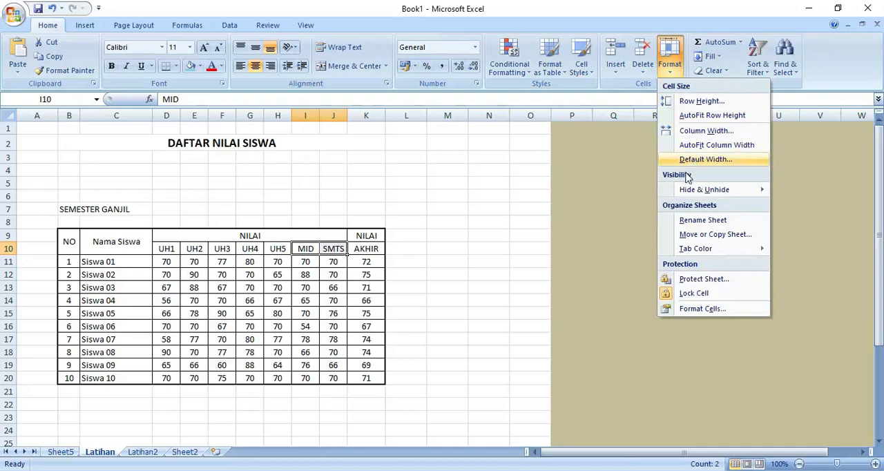
mouse_move(689, 192)
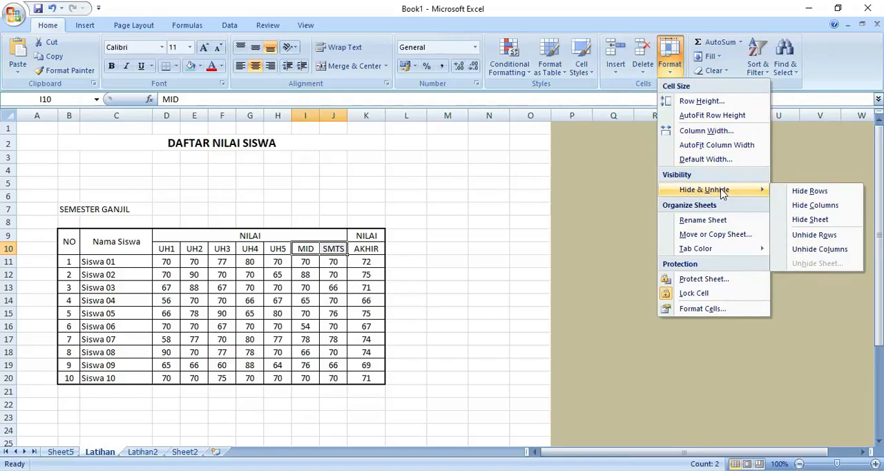
left_click(572, 200)
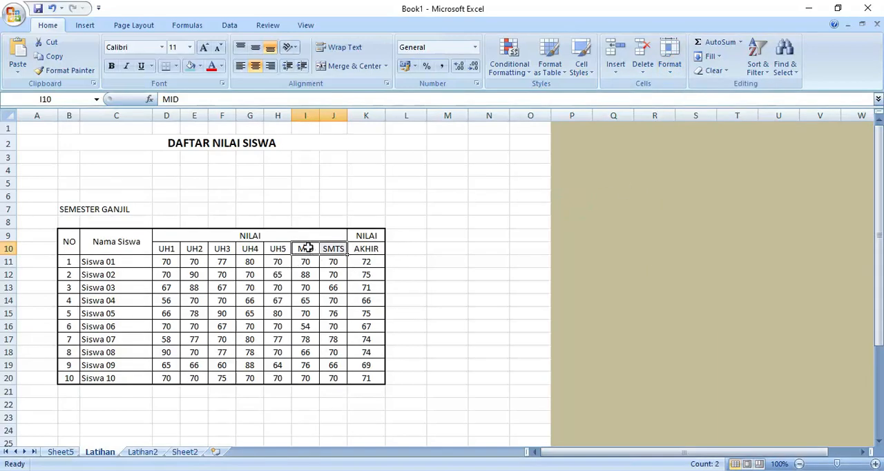
Hide the MID and SMTS columns of the grade table, using the range I10:J20
left_click_drag(305, 250, 338, 377)
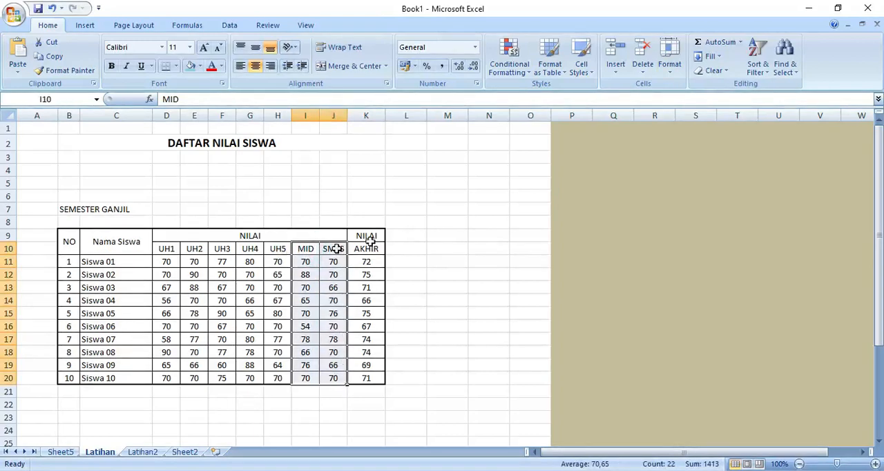
left_click(670, 69)
mouse_move(753, 188)
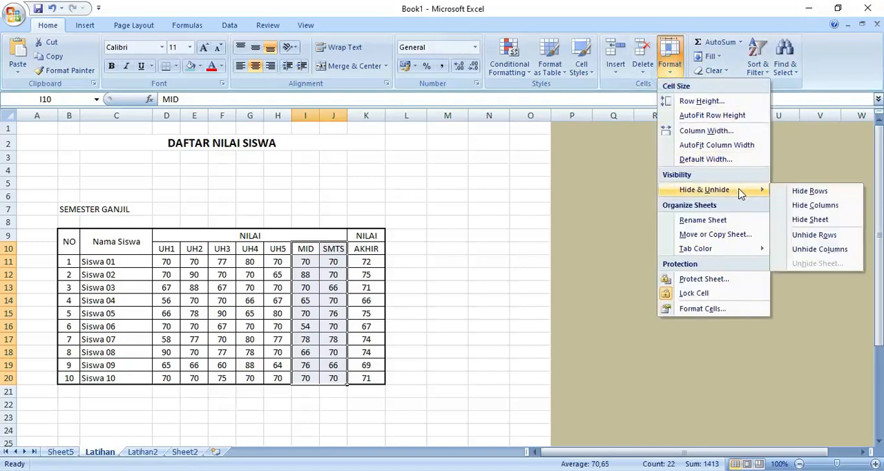
left_click(837, 207)
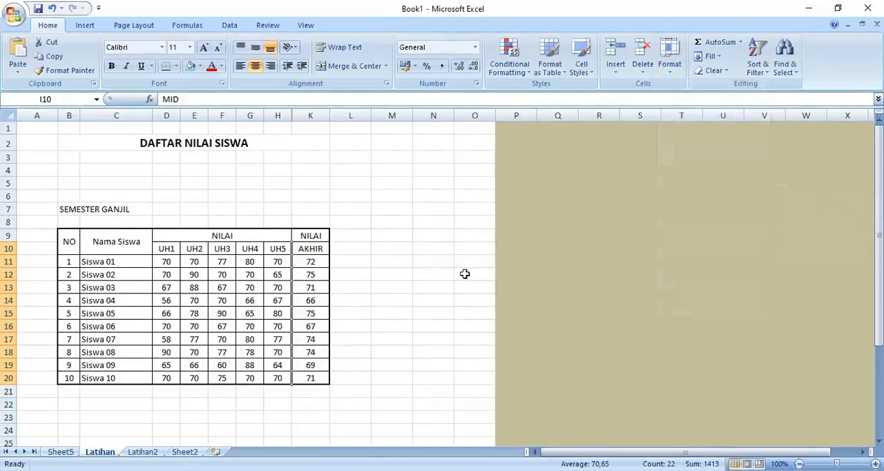
Unhide the MID and SMTS columns in the grade table, using the neighbouring cells H10:K10
left_click(417, 275)
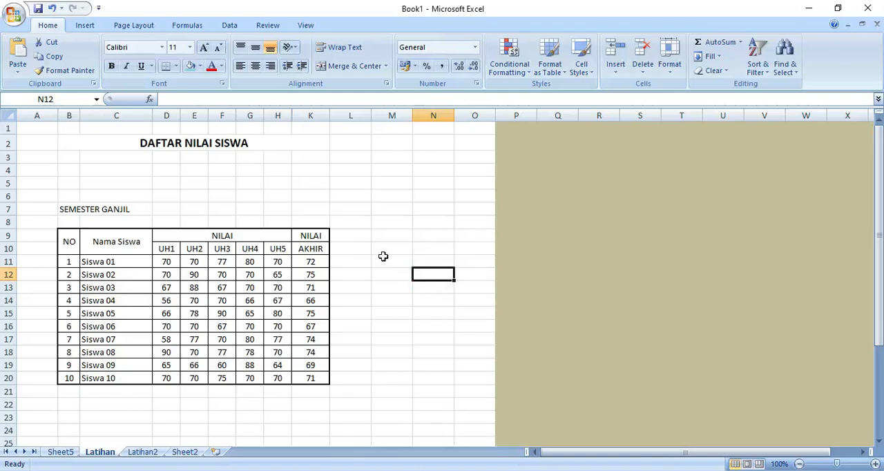
left_click(278, 251)
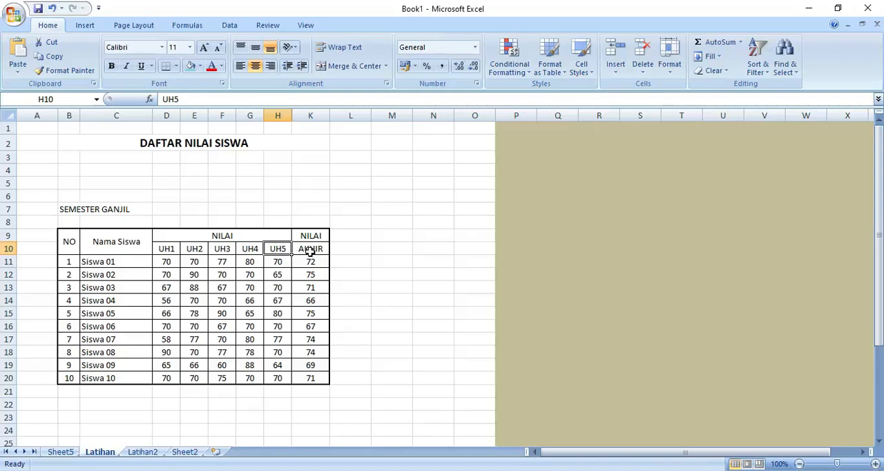
left_click_drag(277, 249, 302, 251)
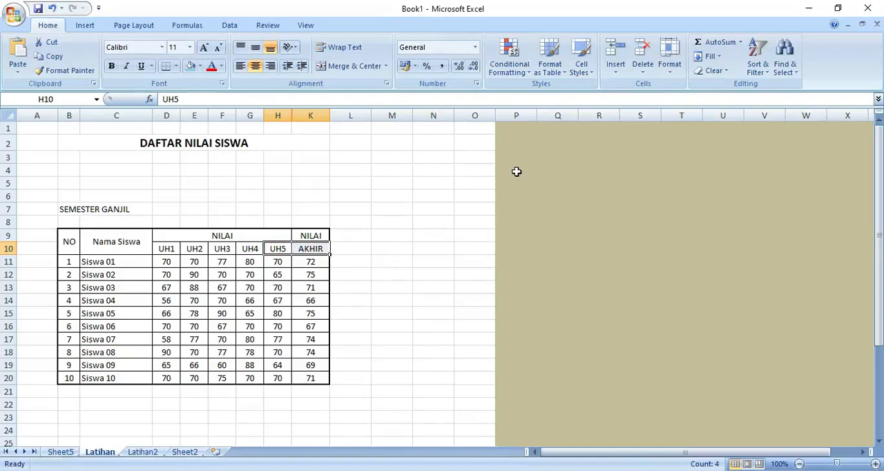
left_click(668, 55)
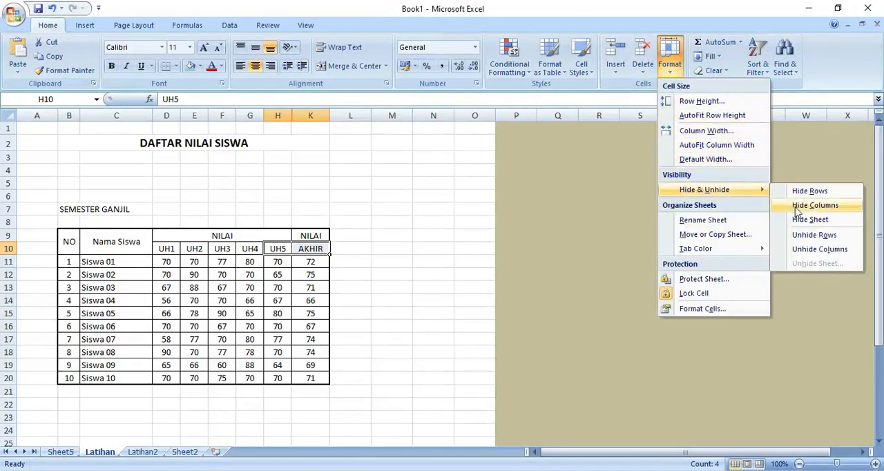
left_click(811, 251)
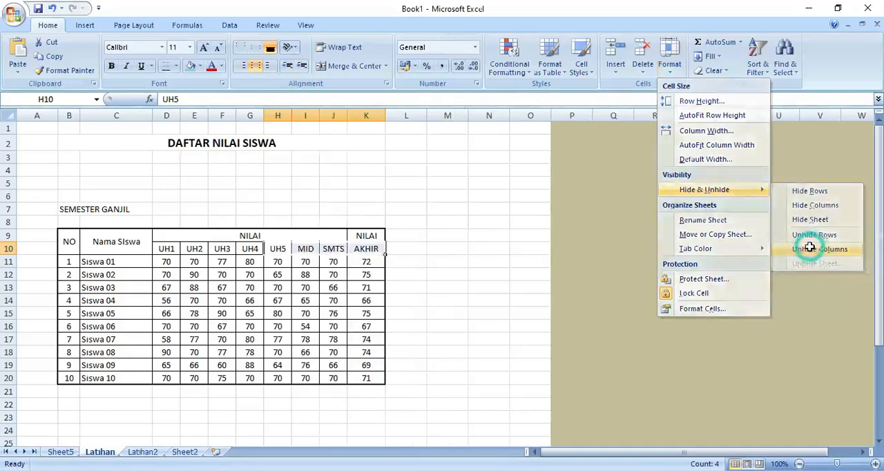
left_click(432, 281)
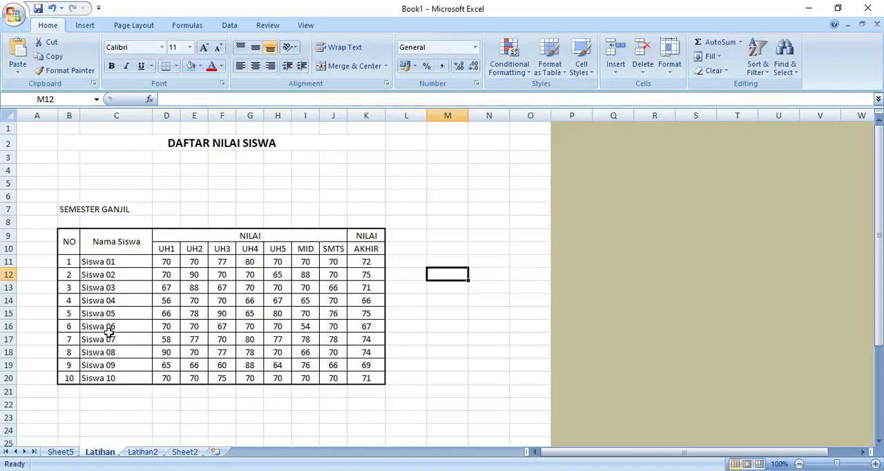
Hide the sheet rows of Siswa 06 to Siswa 10, using the range C16:C20
left_click_drag(116, 323, 115, 377)
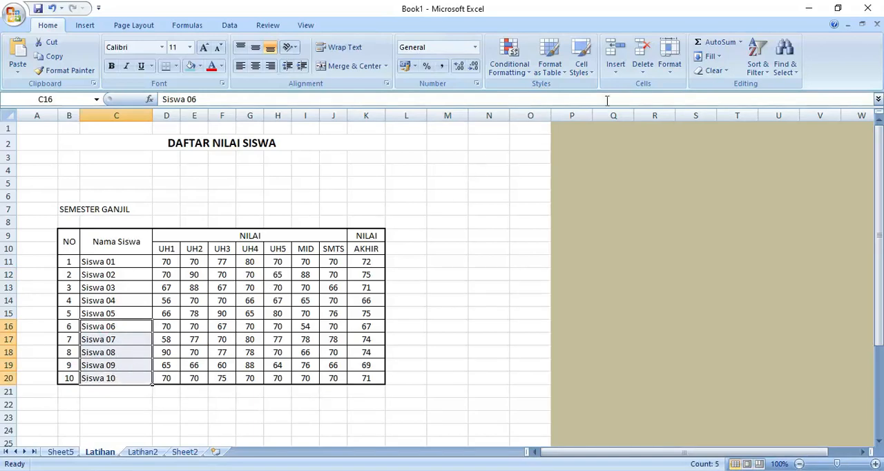
left_click(669, 60)
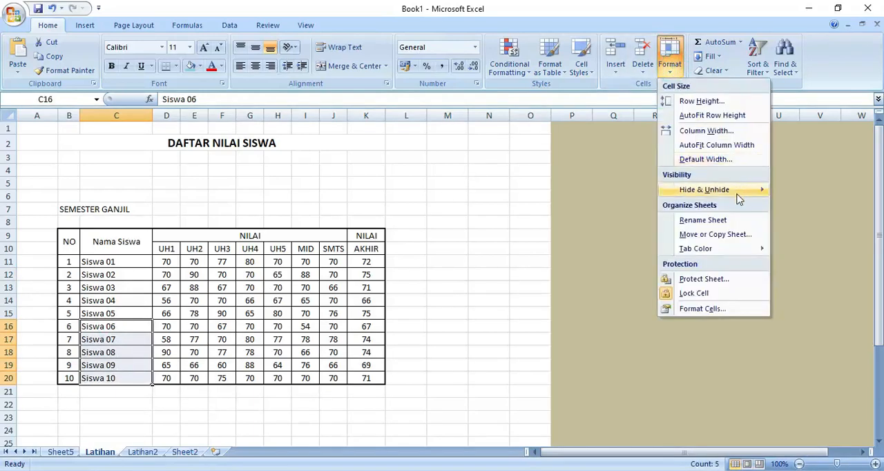
mouse_move(736, 196)
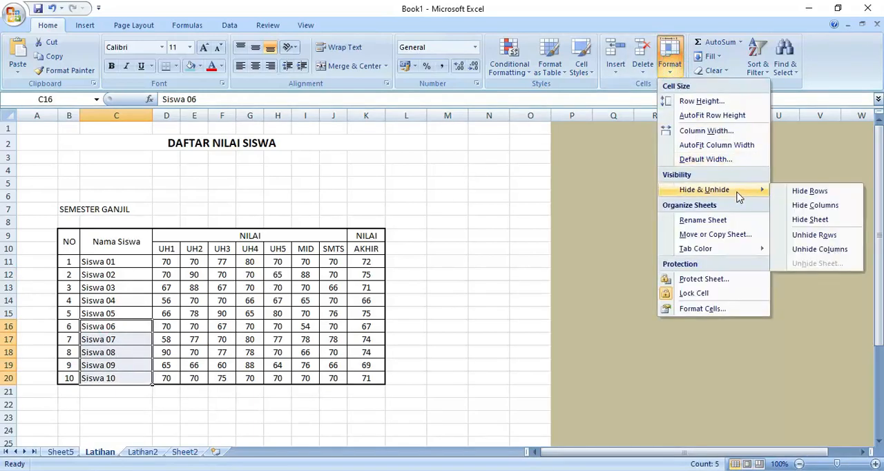
left_click(828, 196)
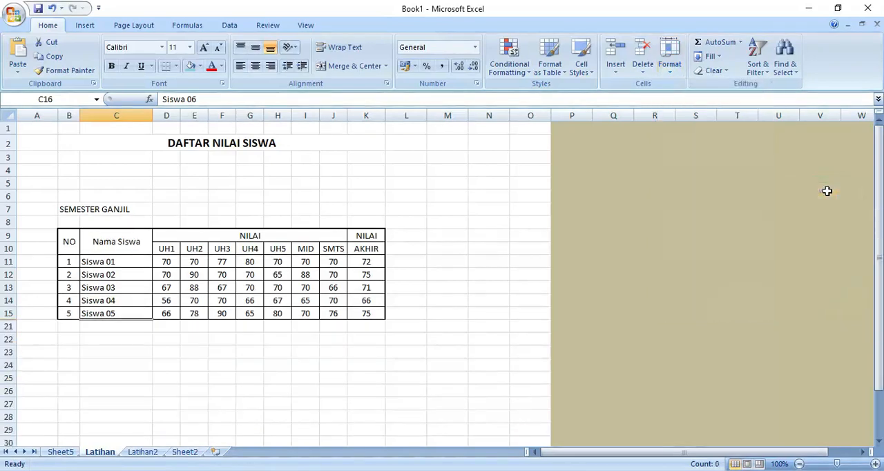
left_click(370, 349)
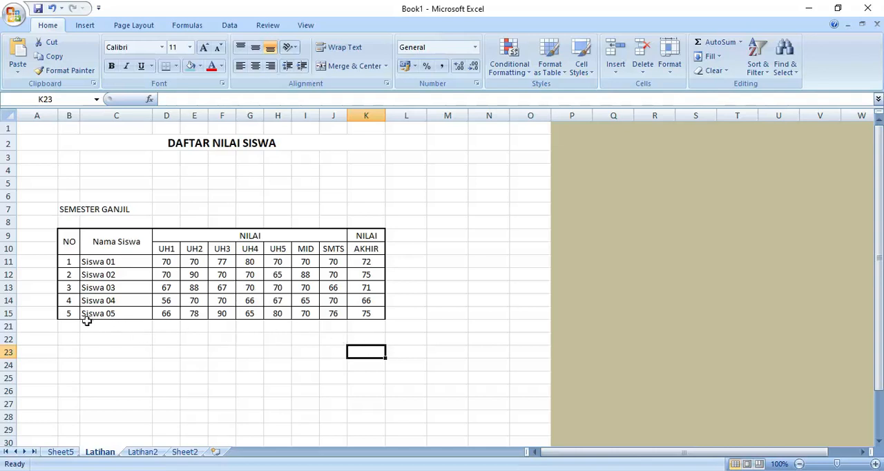
Unhide the rows between 15 and 21, using the cells B15 and B21 around them
left_click_drag(70, 314, 73, 326)
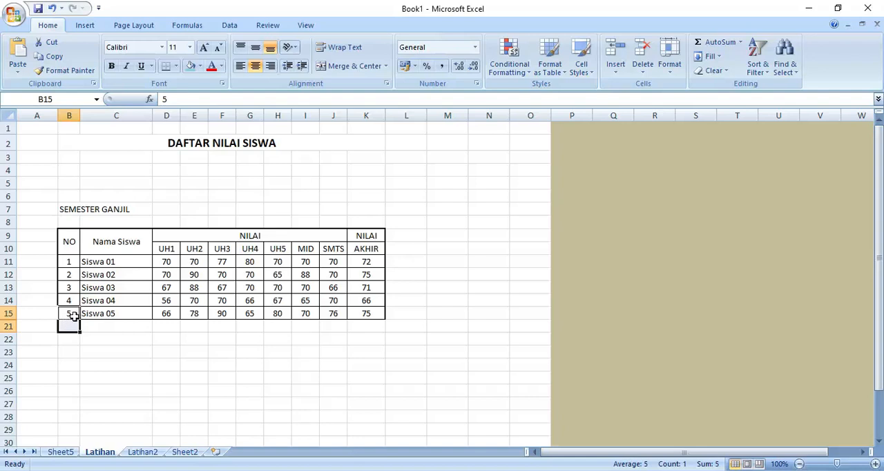
left_click(108, 330)
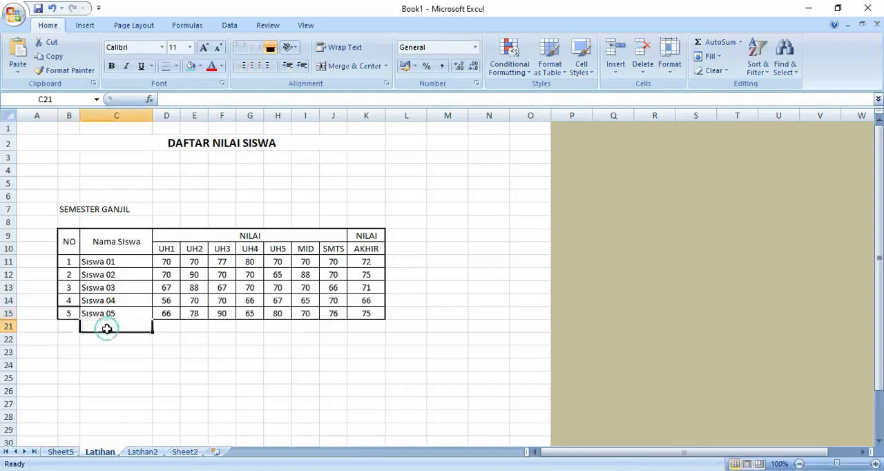
left_click_drag(72, 314, 77, 325)
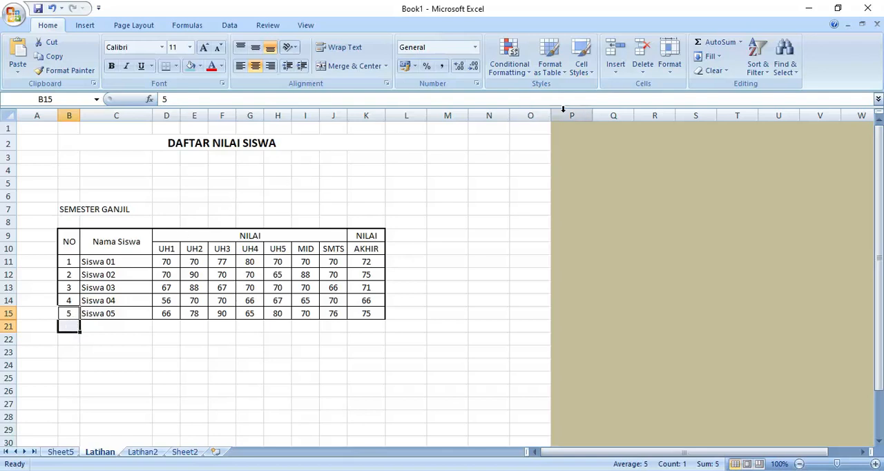
left_click(669, 66)
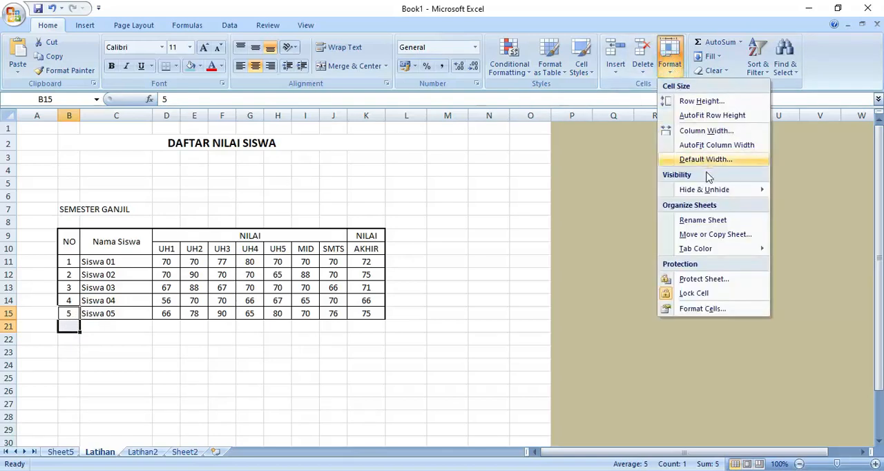
mouse_move(704, 194)
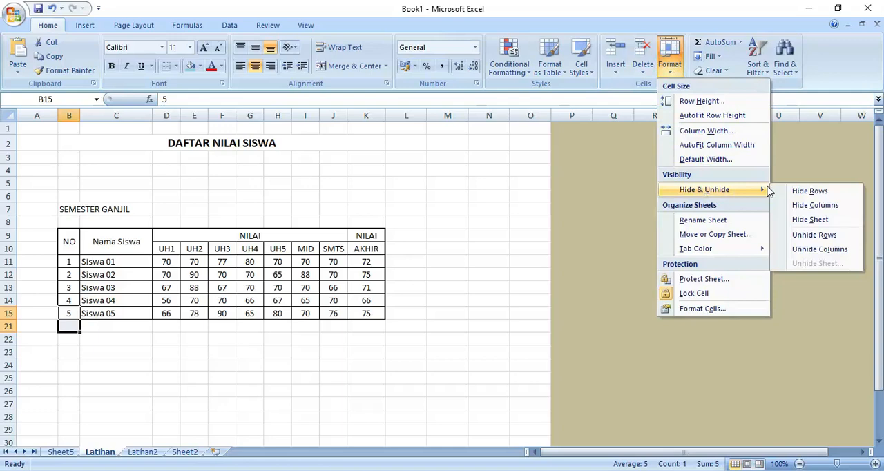
left_click(824, 236)
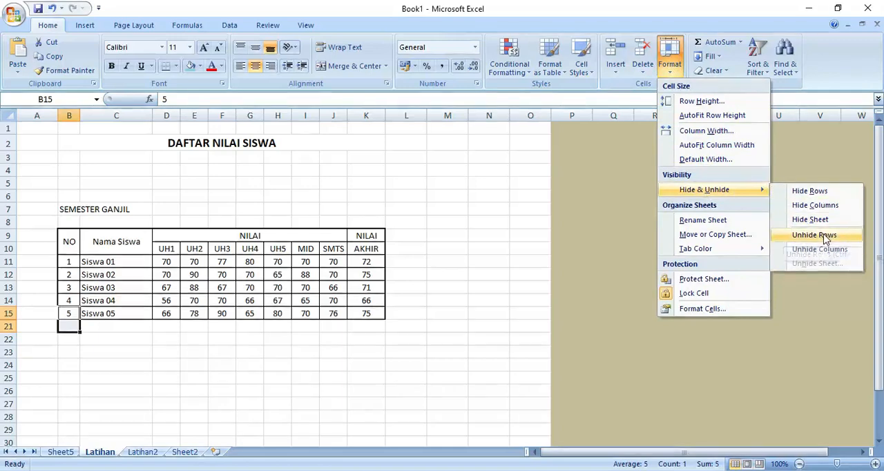
left_click(492, 277)
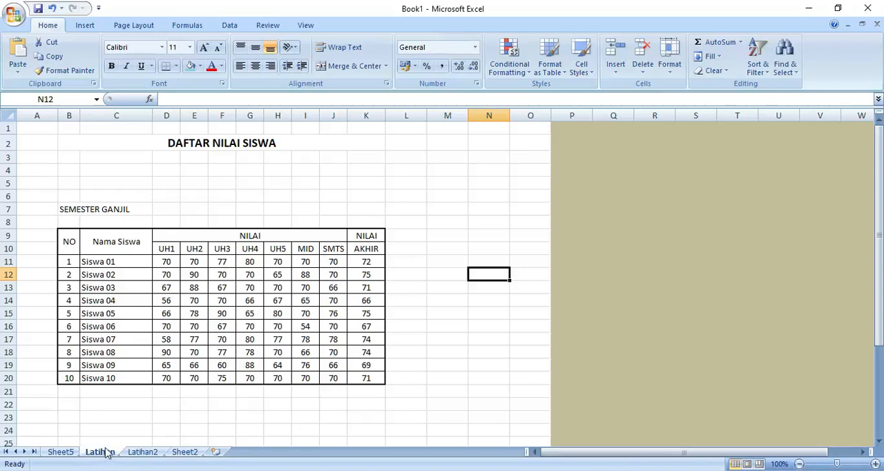
Hide the Latihan sheet, look at Sheet2, and return to Latihan2
left_click(670, 68)
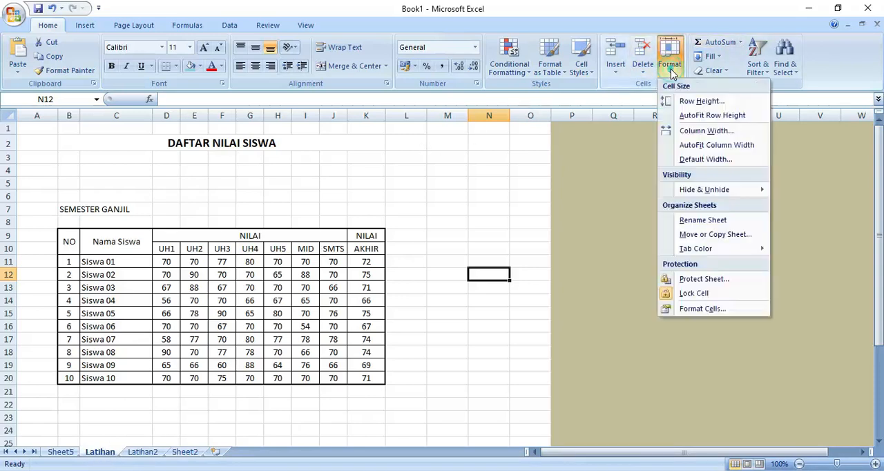
mouse_move(751, 184)
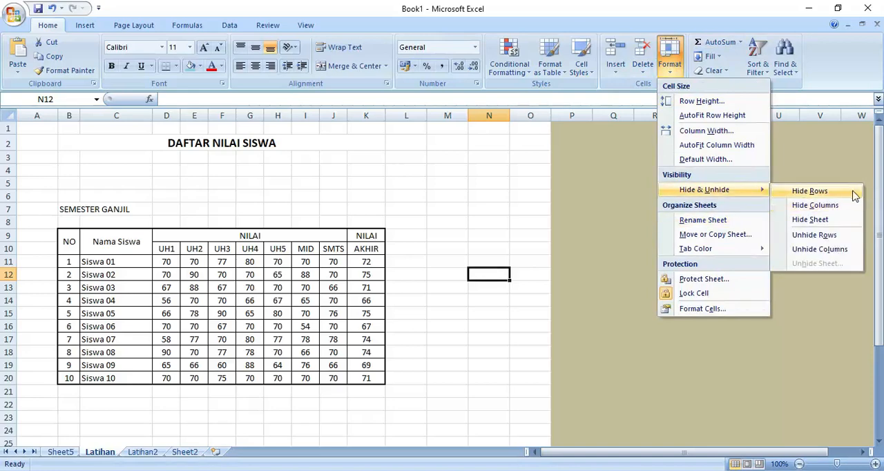
left_click(816, 221)
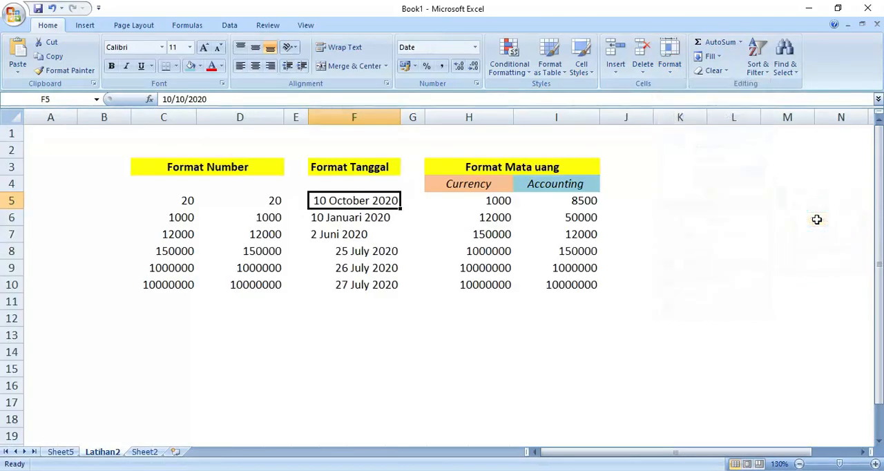
left_click(141, 452)
left_click(111, 453)
Unhide the Latihan sheet
left_click(675, 63)
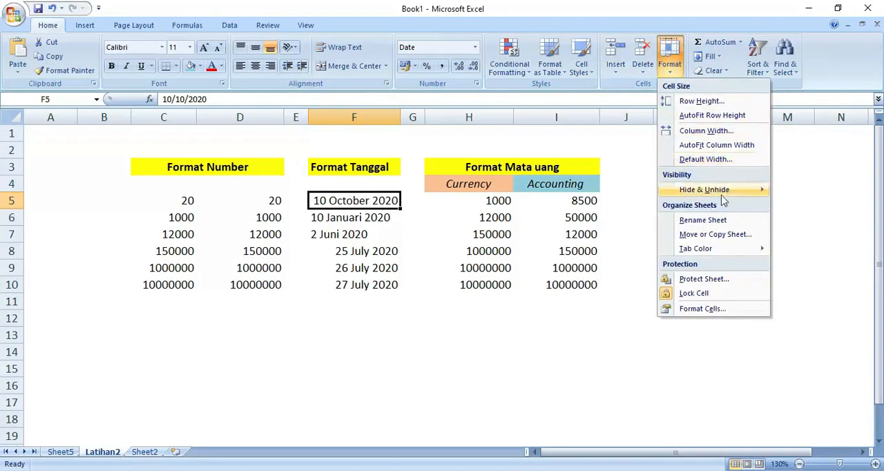
mouse_move(723, 196)
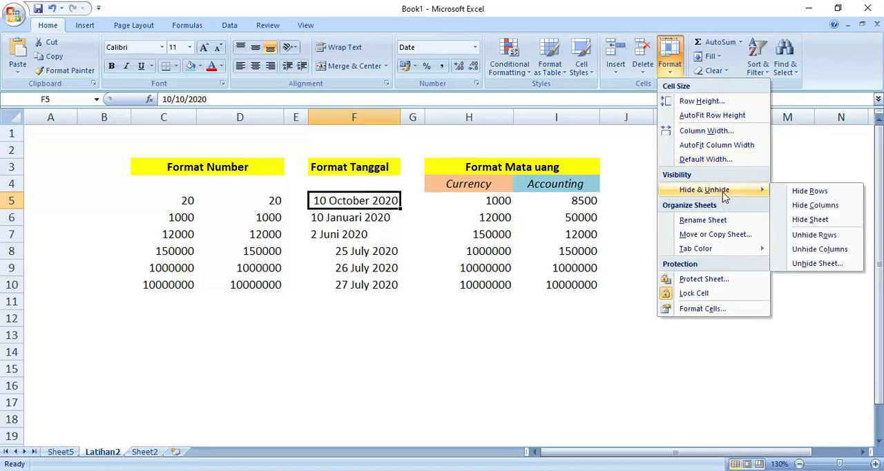
left_click(832, 263)
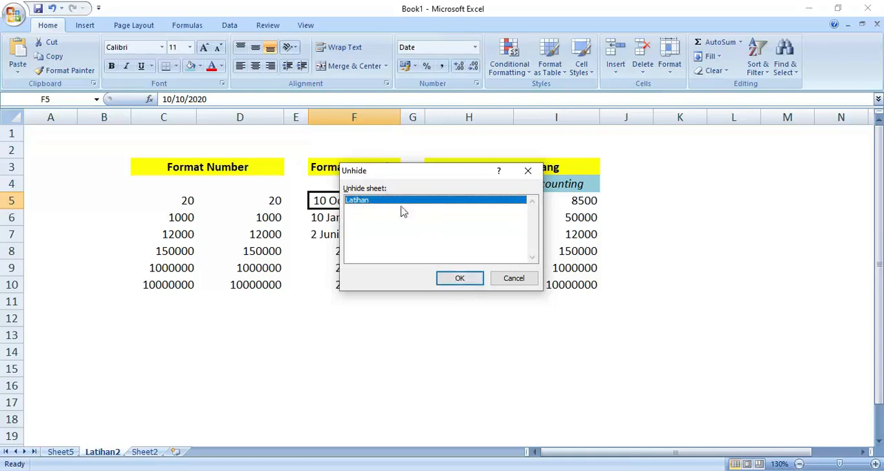
left_click(459, 278)
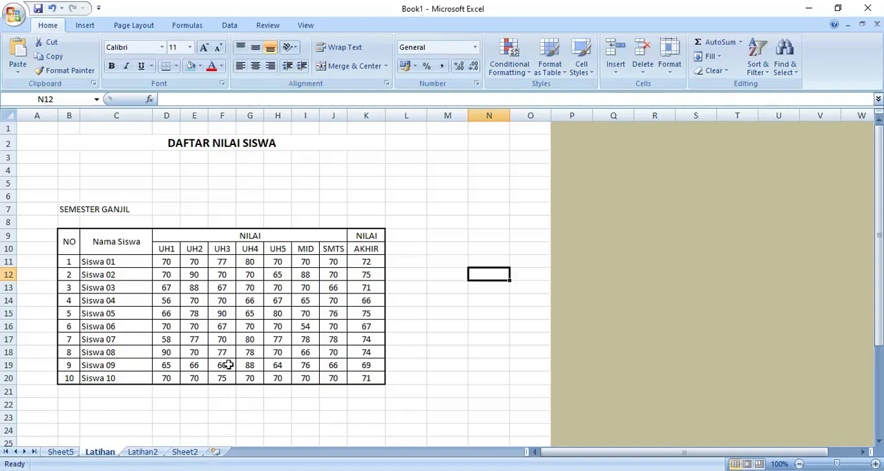
Examine the number format categories in the Format Cells dialog for cell N12, and close it without changes
left_click(669, 69)
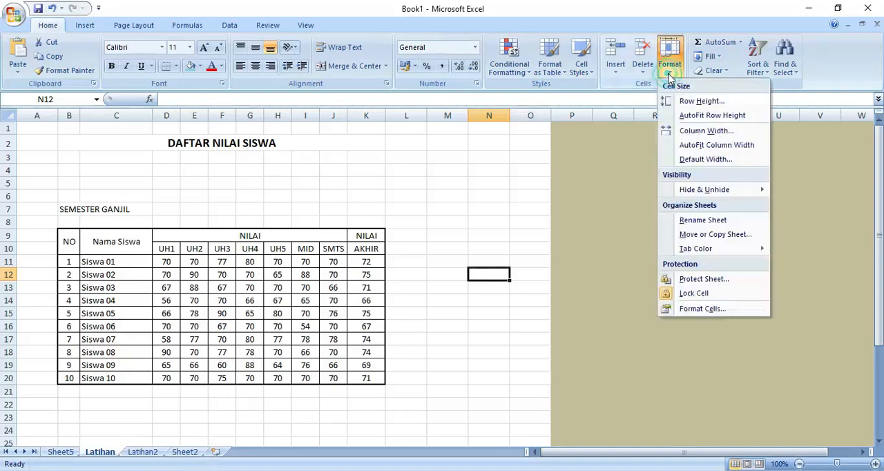
left_click(704, 311)
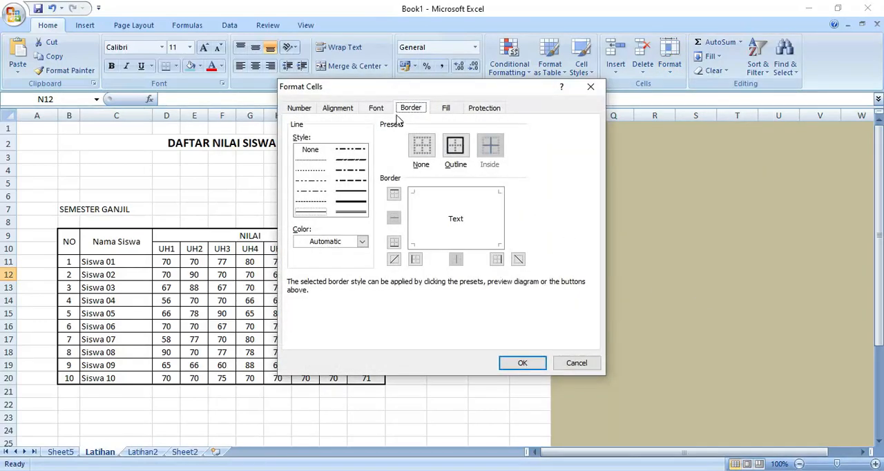
left_click(310, 109)
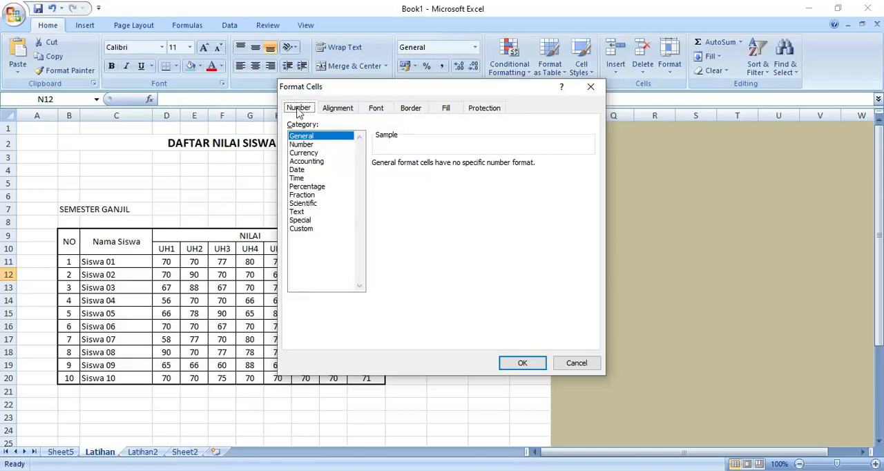
left_click(523, 363)
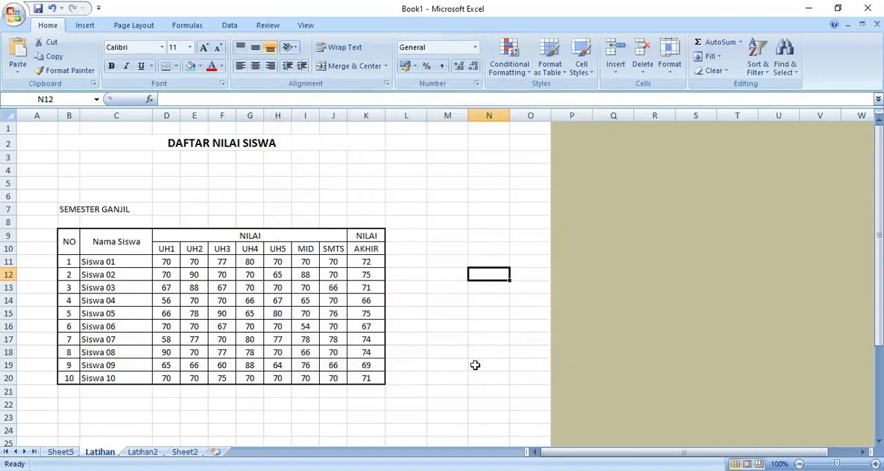
Open the Latihan2 sheet and look over the two columns of unformatted values in C5:D10 under Format Number
left_click(143, 452)
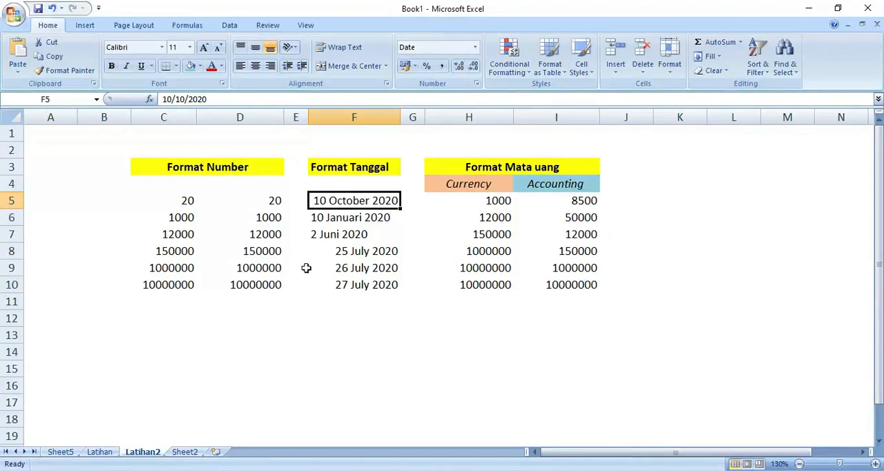
left_click(297, 319)
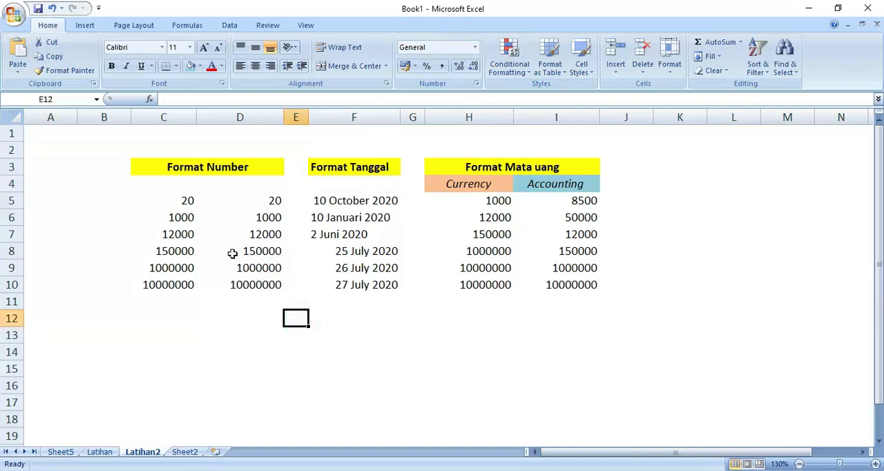
left_click(187, 200)
left_click_drag(187, 200, 256, 288)
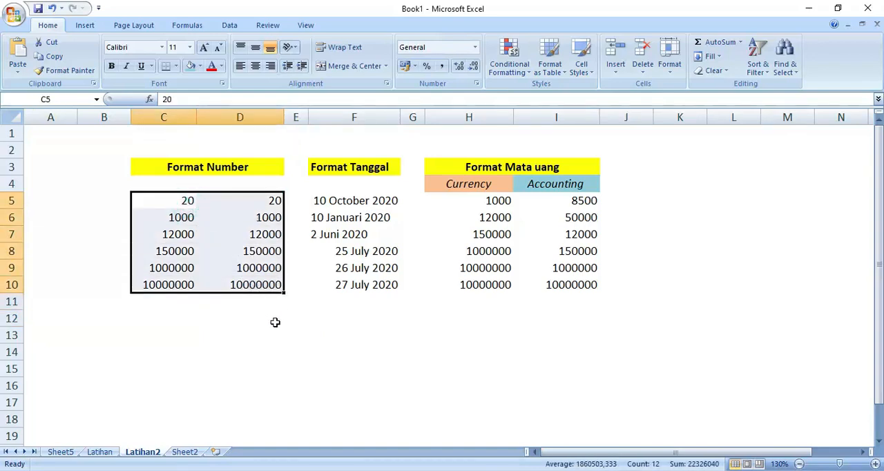
left_click(275, 323)
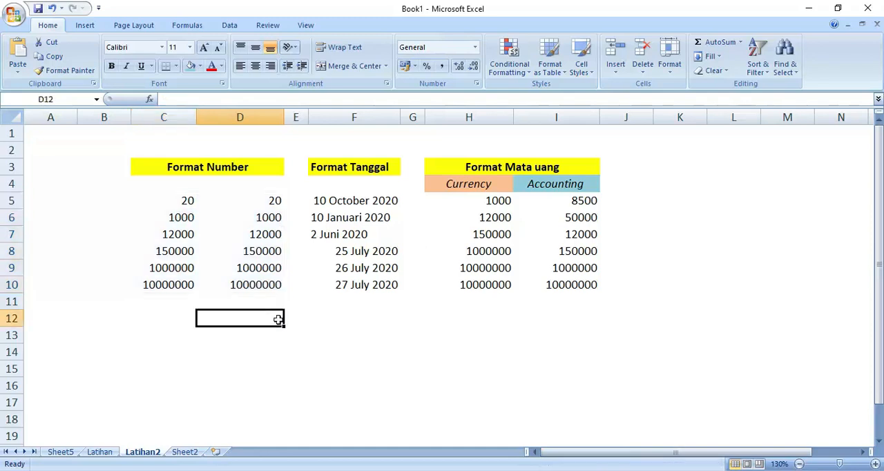
left_click(177, 200)
left_click_drag(176, 201, 178, 285)
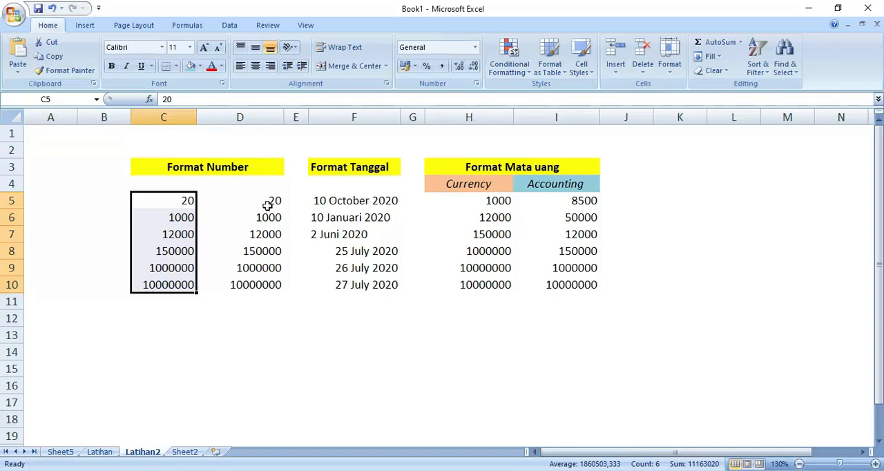
left_click_drag(268, 201, 256, 282)
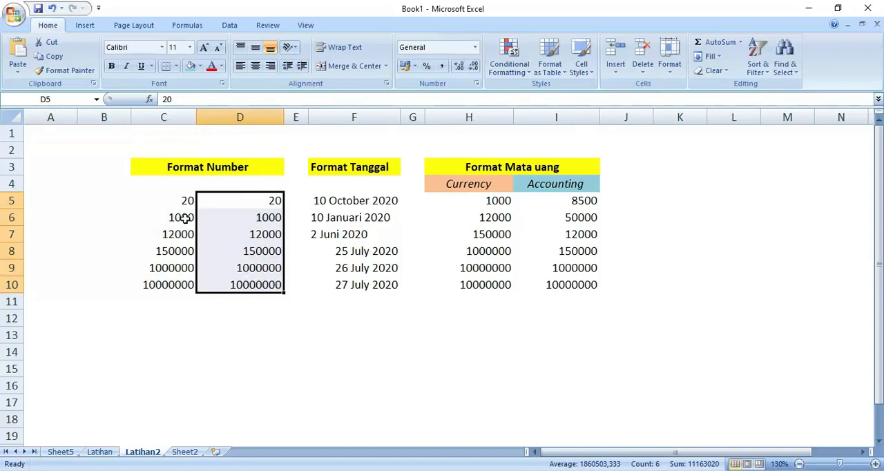
left_click_drag(178, 201, 189, 282)
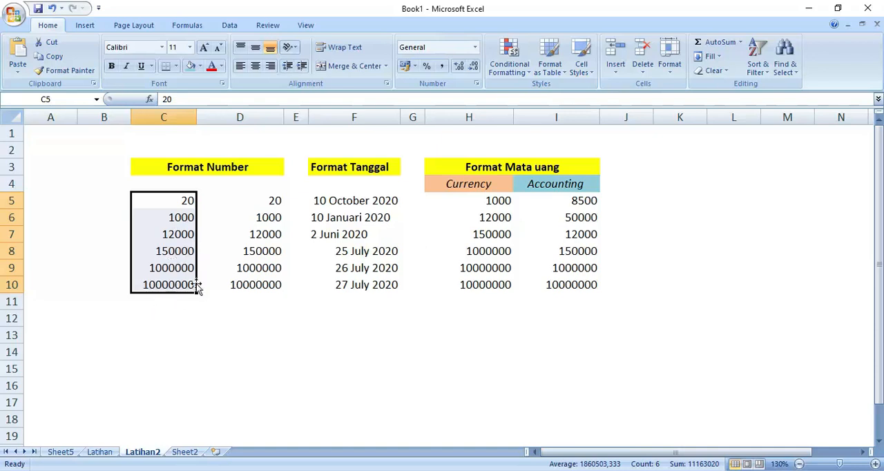
left_click(171, 285)
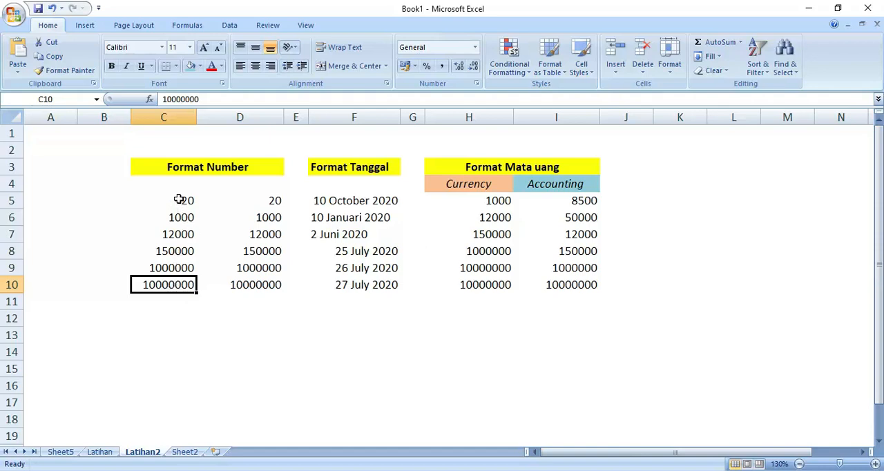
Format the values in C5:C10 as Number with 0 decimal places and the 1000 separator (.)
left_click_drag(178, 199, 178, 280)
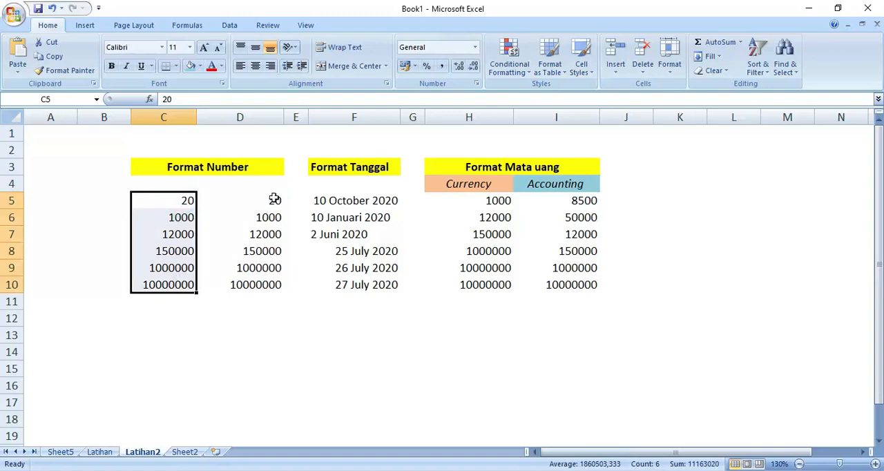
left_click(674, 76)
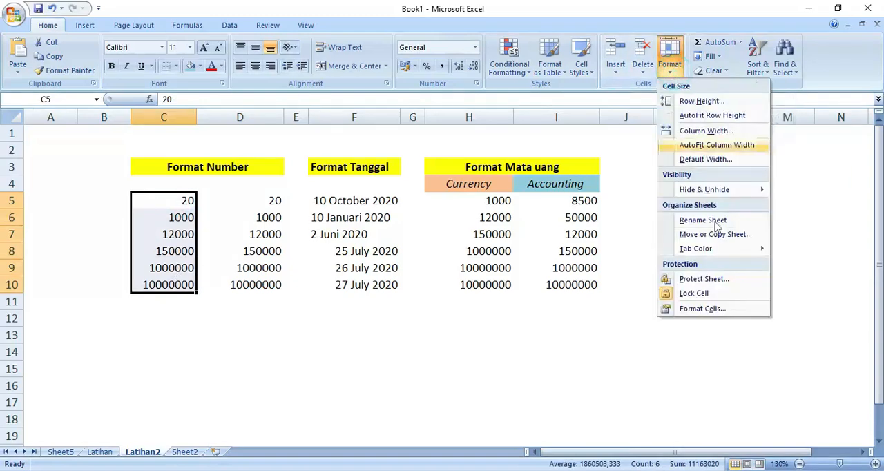
left_click(703, 311)
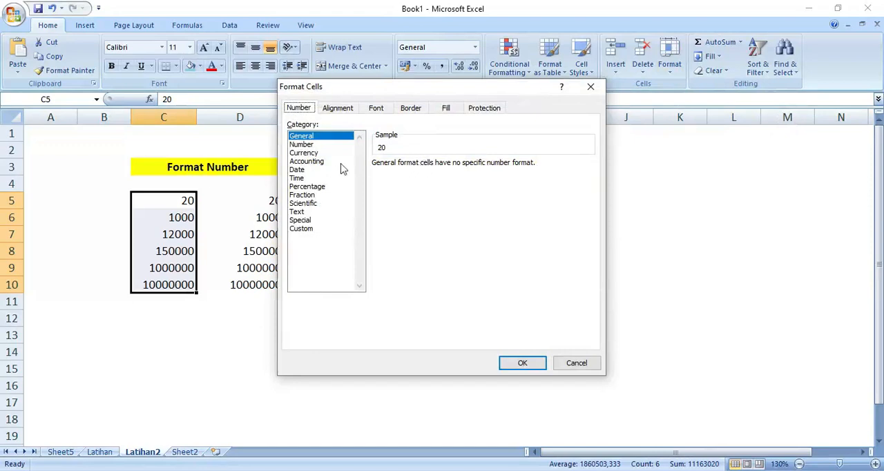
left_click(302, 145)
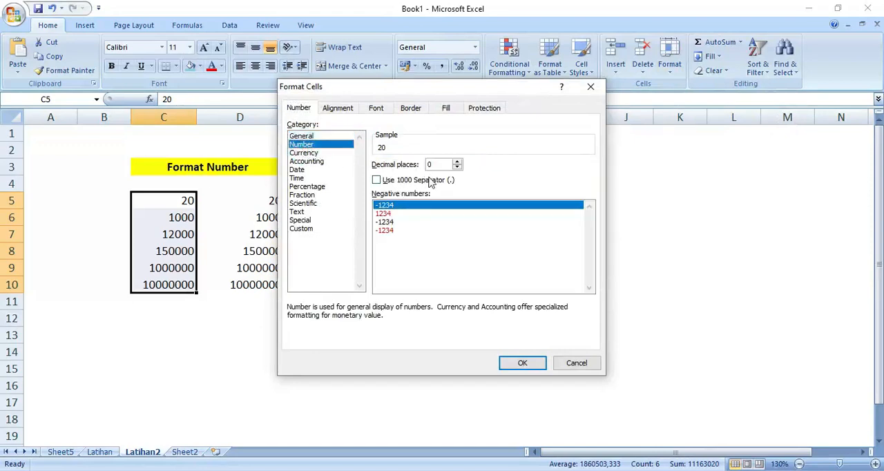
left_click(377, 180)
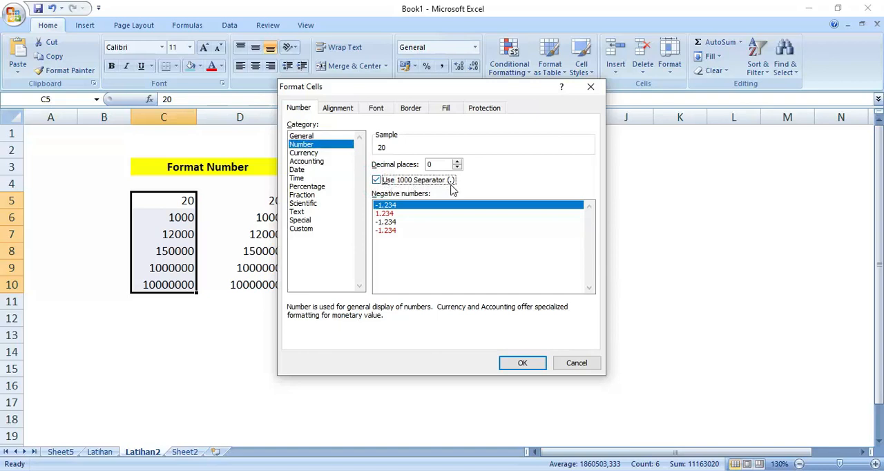
left_click(522, 363)
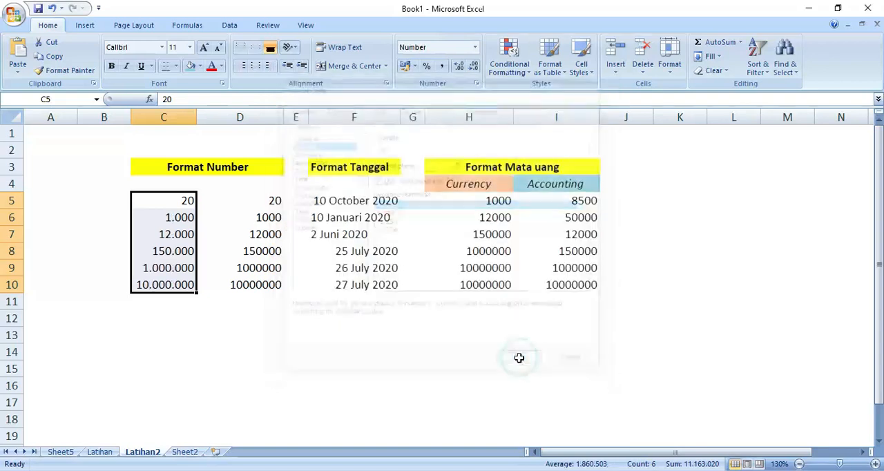
left_click(310, 351)
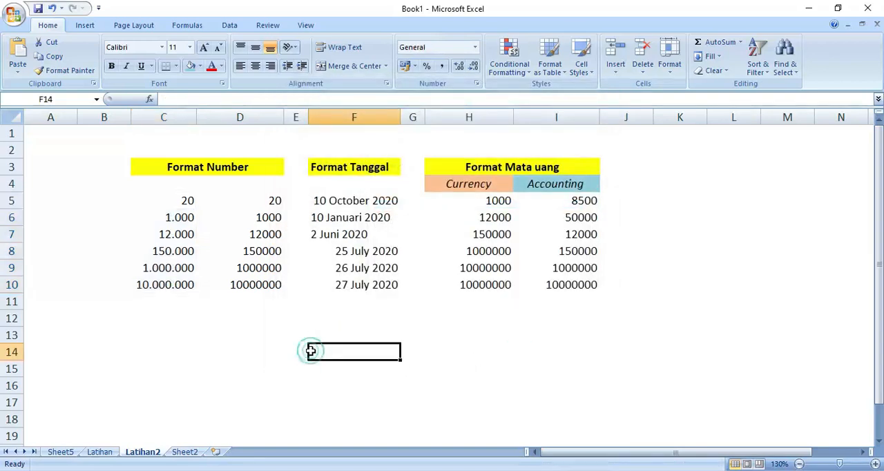
Review how the thousands separators are applied to the numbers in C5:C10
left_click(189, 199)
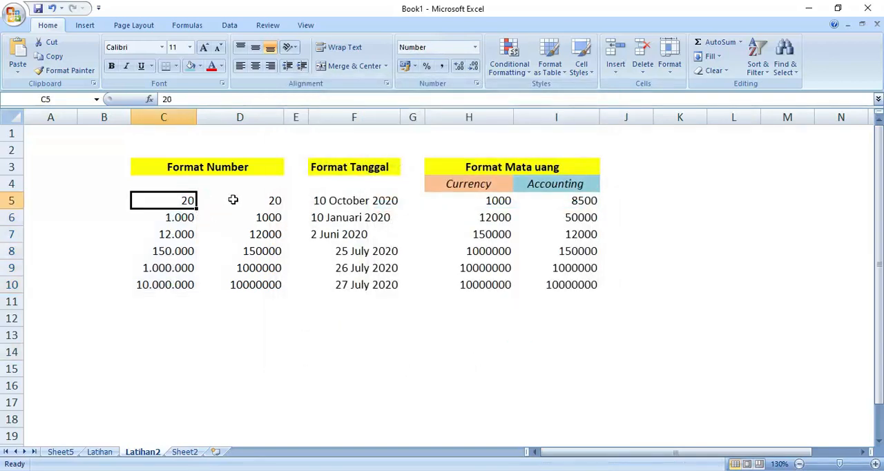
left_click(183, 220)
left_click(176, 284)
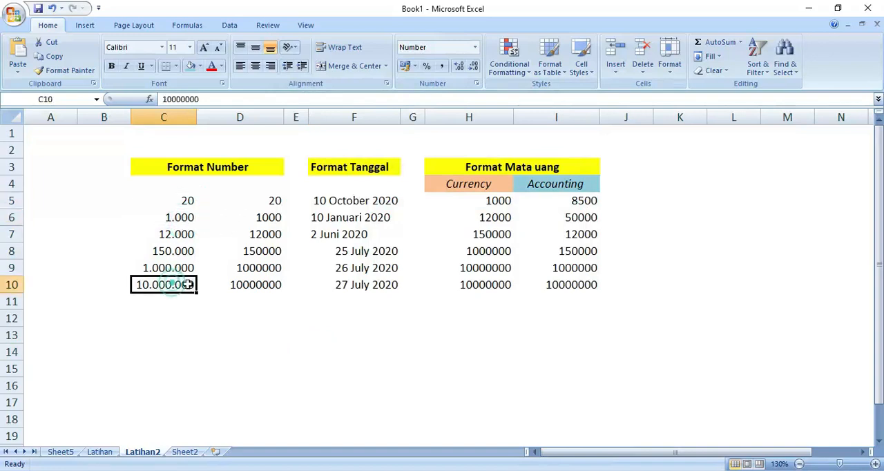
left_click(215, 286)
left_click_drag(187, 201, 177, 281)
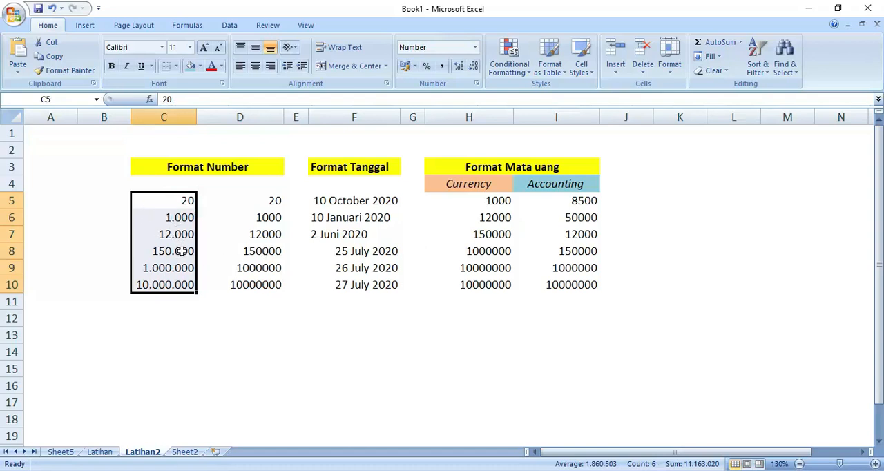
left_click(207, 322)
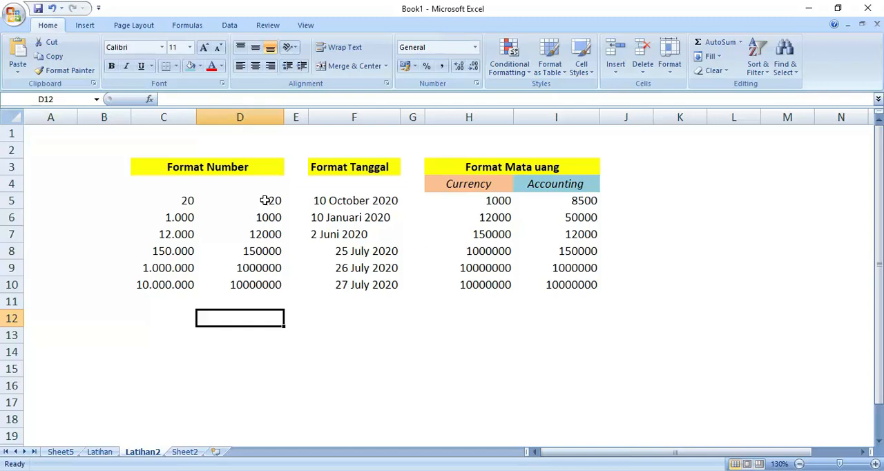
Format the values in D5:D10 as Number with 2 decimal places and no 1000 separator
left_click_drag(262, 199, 276, 283)
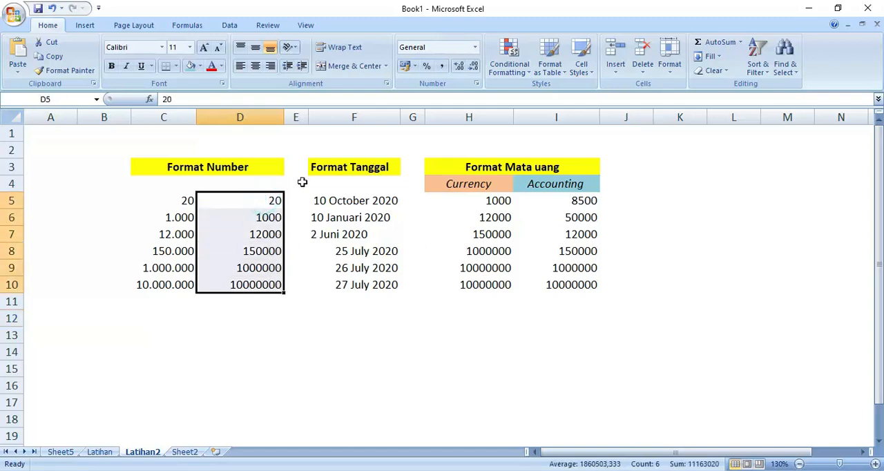
left_click(673, 73)
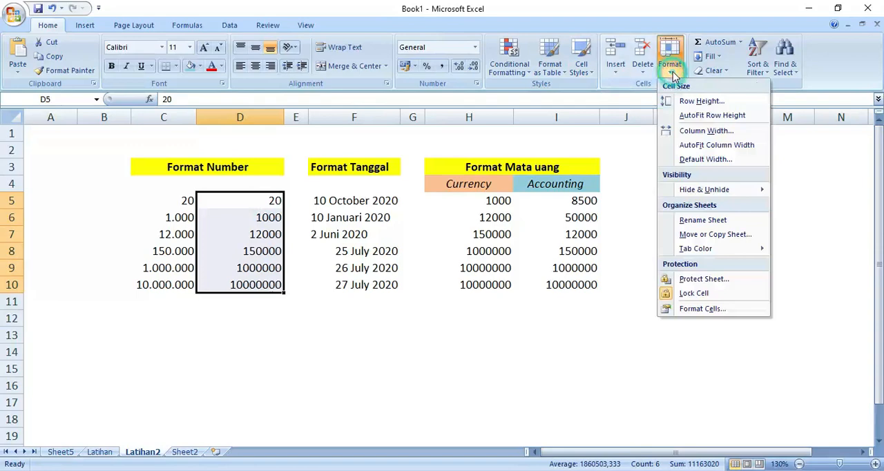
left_click(711, 310)
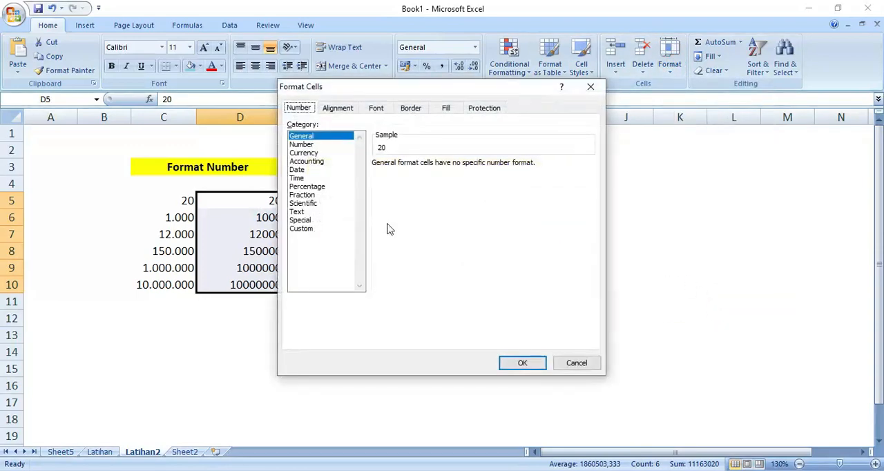
left_click(303, 145)
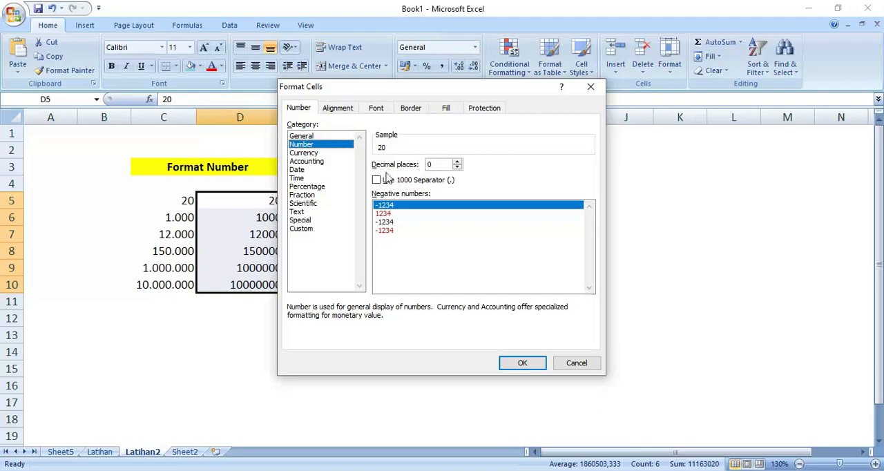
left_click(457, 161)
left_click(457, 161)
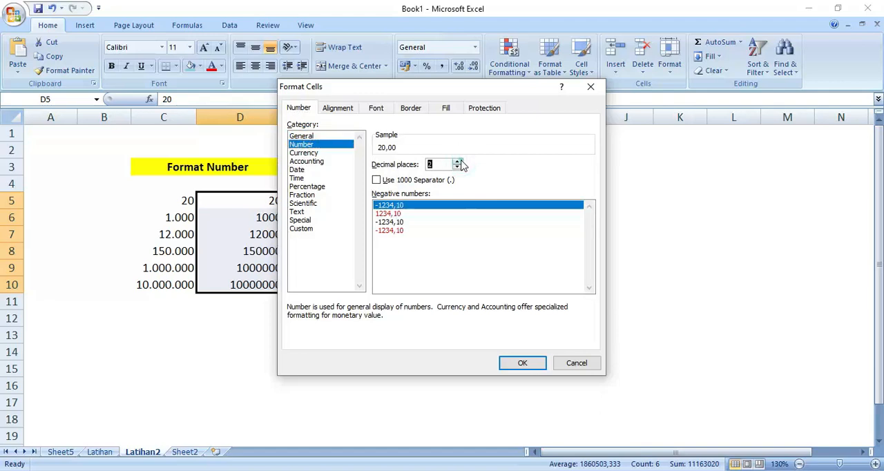
left_click(534, 365)
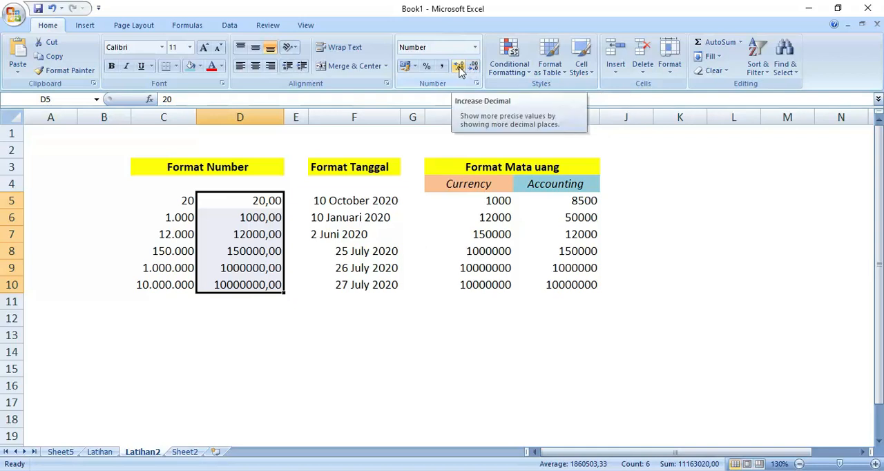
Vary the decimals of D5:D10 between four and zero places, finishing with one decimal place
left_click(459, 68)
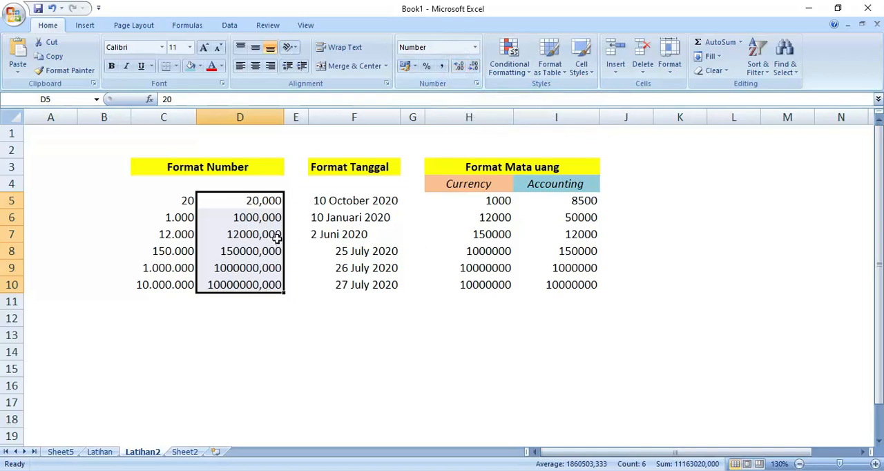
left_click(457, 66)
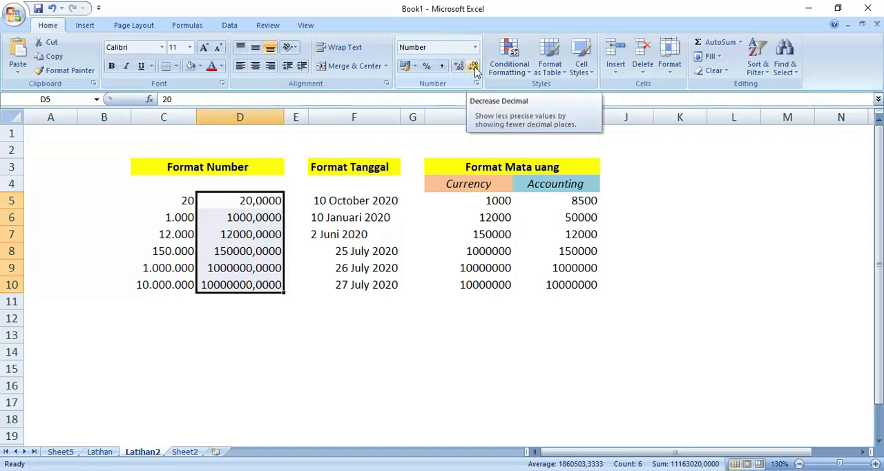
left_click(475, 68)
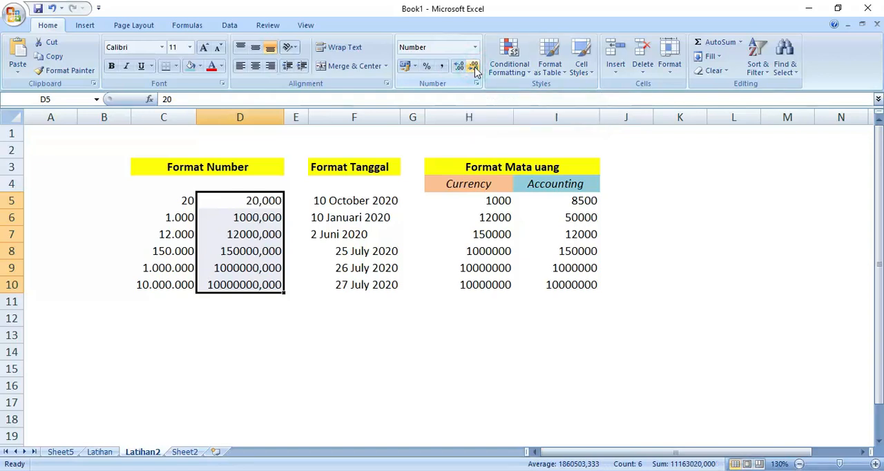
left_click(474, 68)
left_click(474, 68)
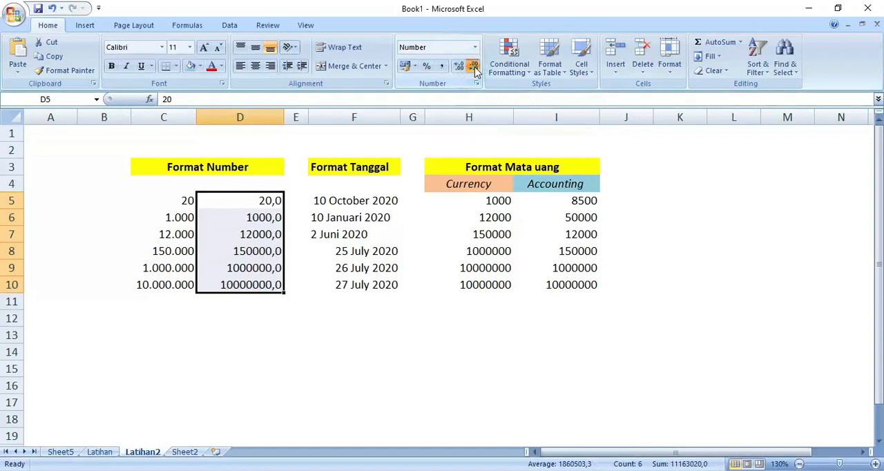
left_click(474, 68)
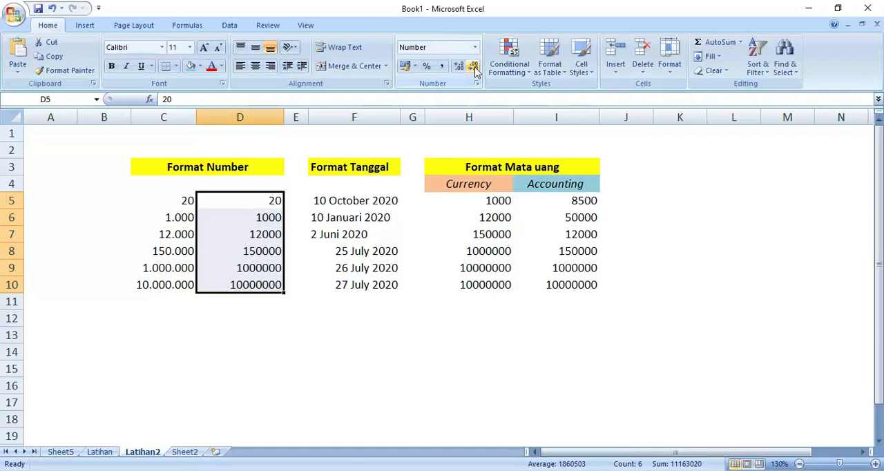
left_click(459, 67)
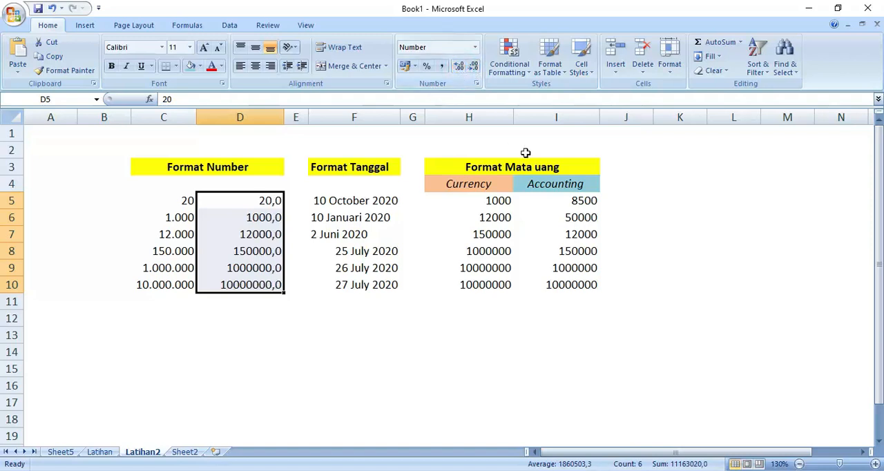
Examine the Date category's format types in the Format Cells dialog, closing it without applying a format
left_click(464, 265)
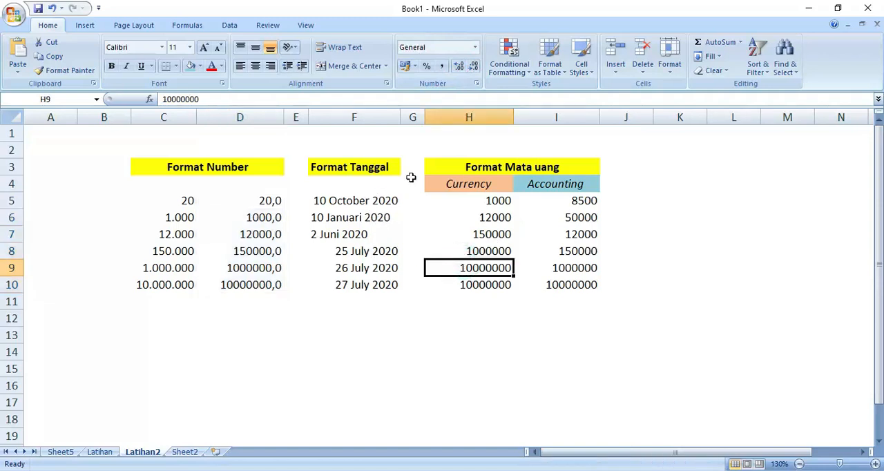
left_click(670, 71)
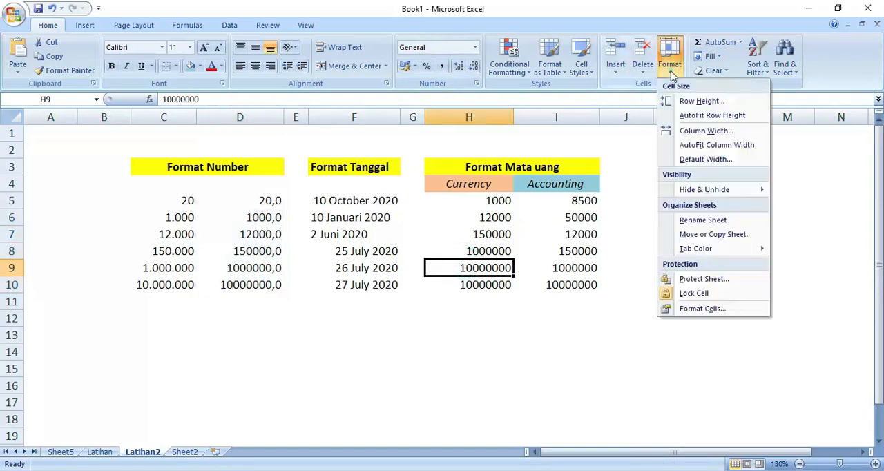
left_click(711, 308)
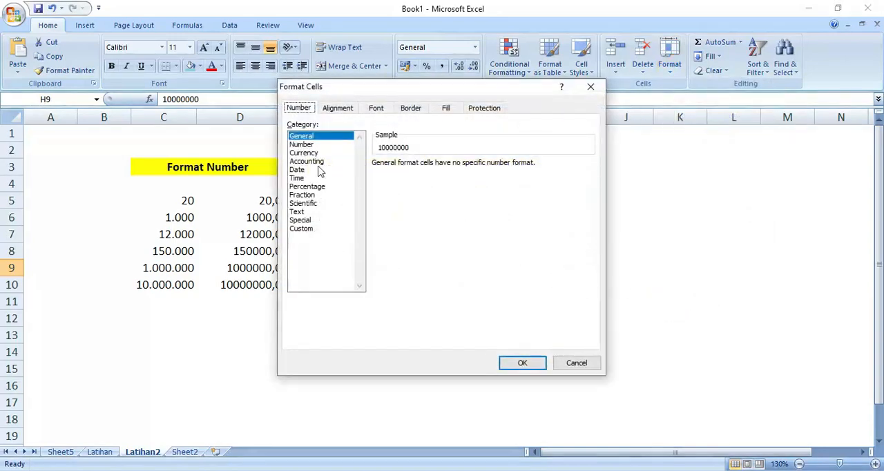
left_click(297, 170)
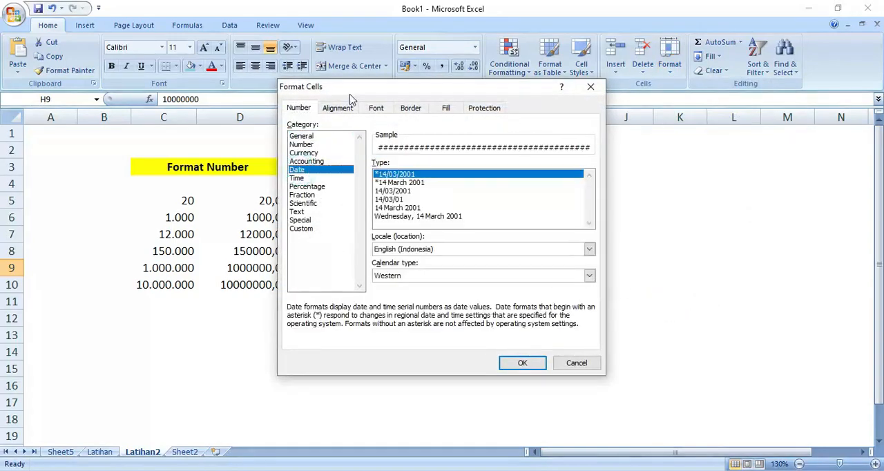
left_click_drag(351, 96, 459, 104)
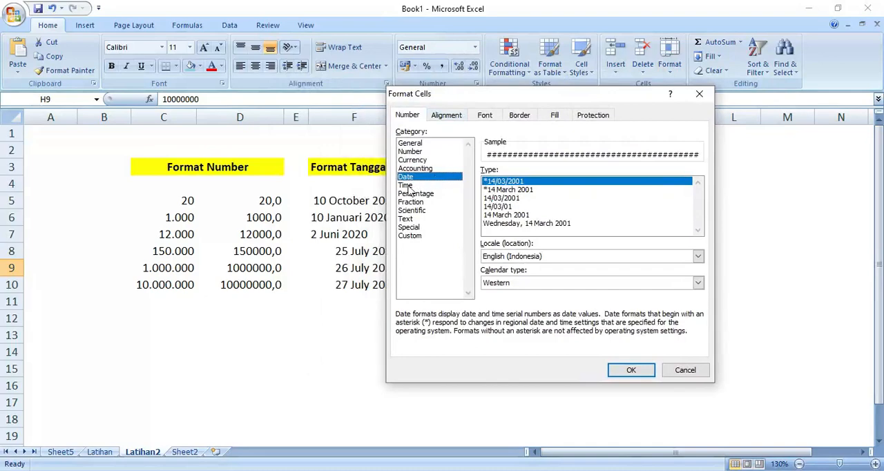
left_click(684, 369)
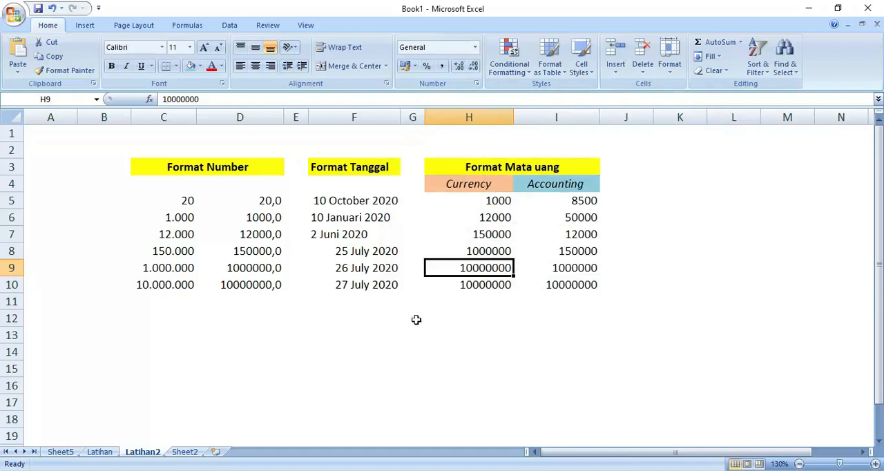
Enter the date 10-03-2020 in cell F12, using hyphens between day, month and year
left_click(347, 322)
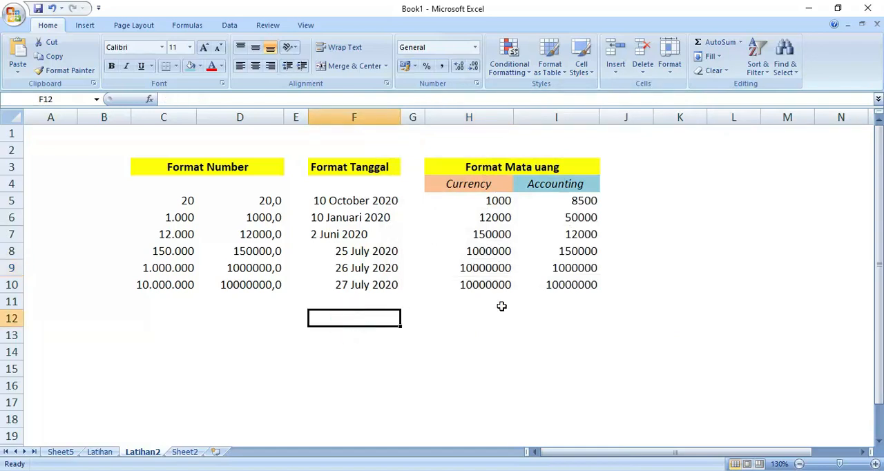
type("10")
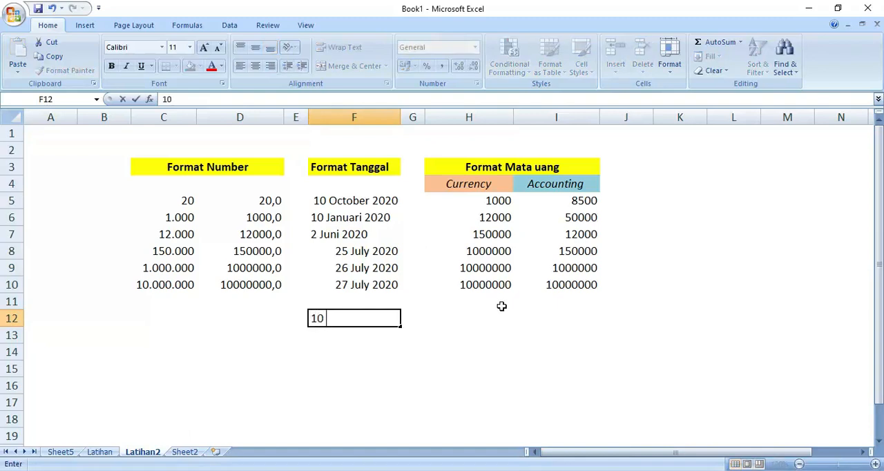
type("-03-2020")
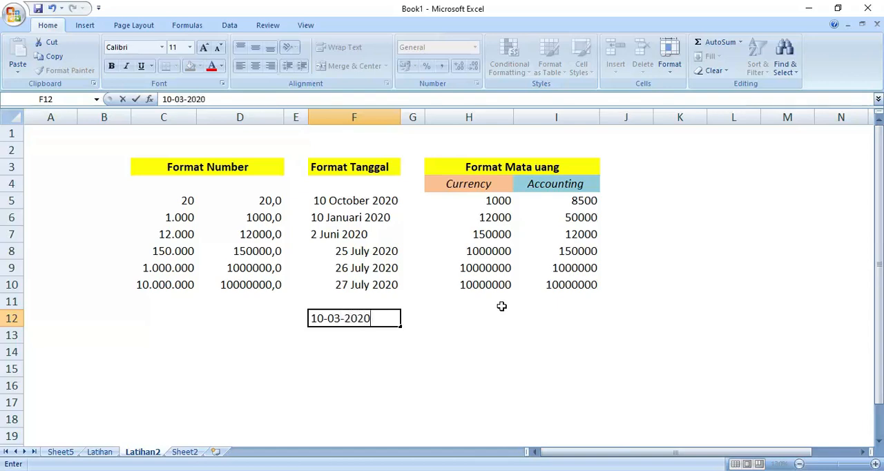
key("Up")
key("Down")
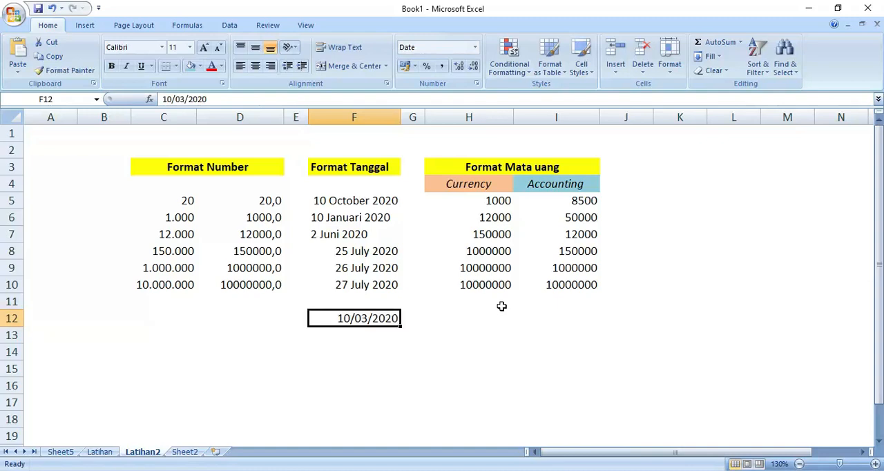
Enter the date 10/03/2020 with slashes in F13, and clear the test dates from F12:F13
key("Down")
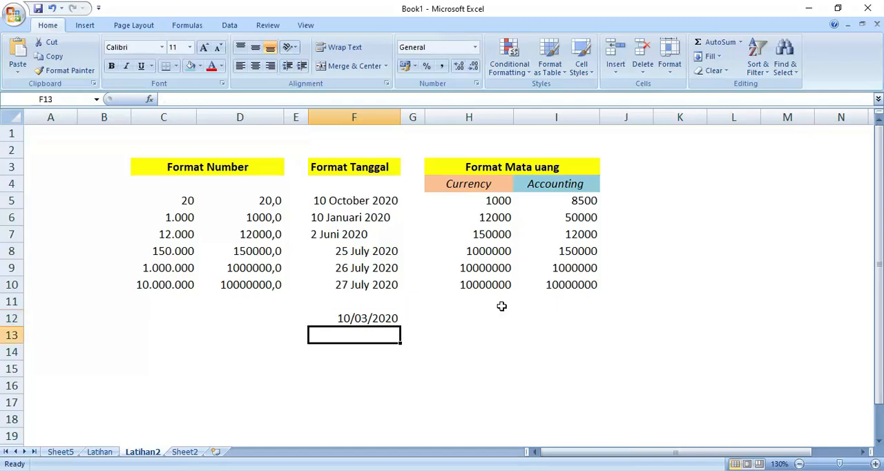
type("10/")
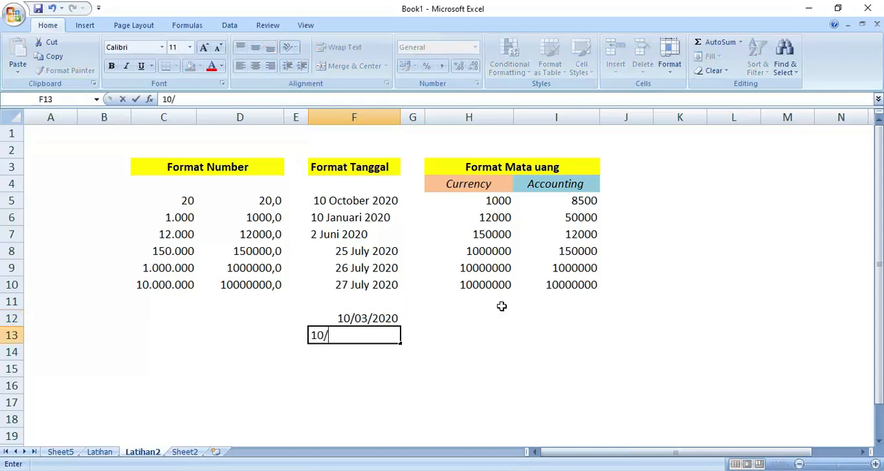
type("03/2020")
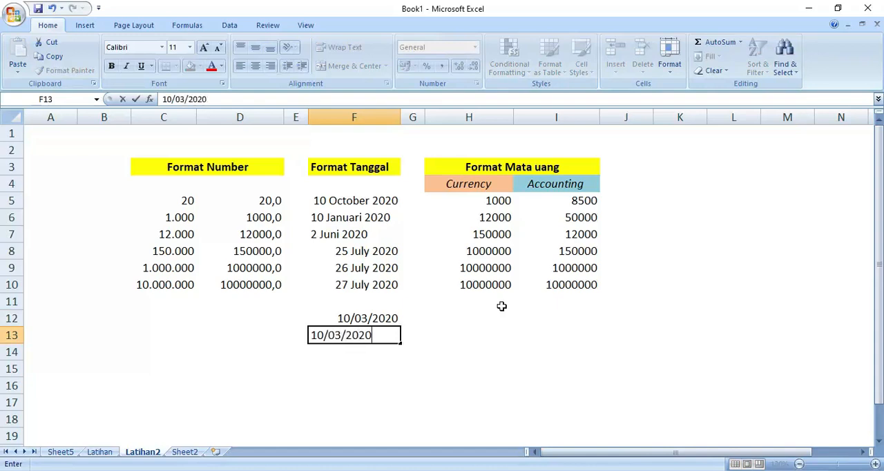
key("Return")
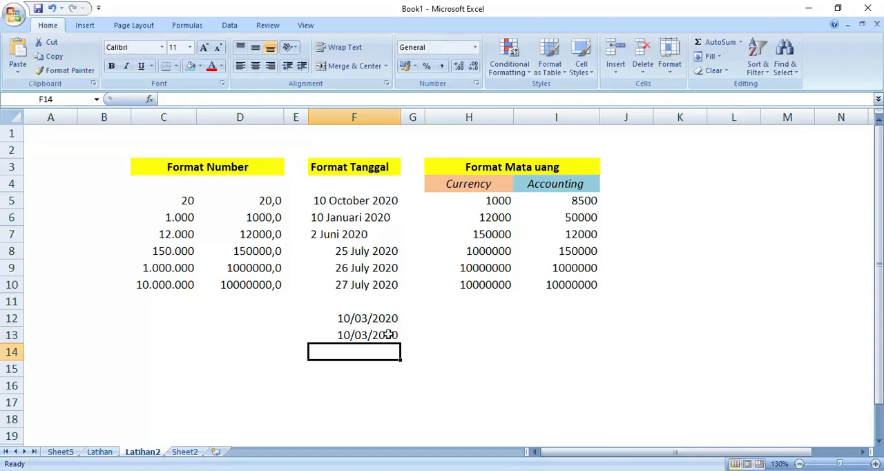
left_click_drag(384, 315, 387, 329)
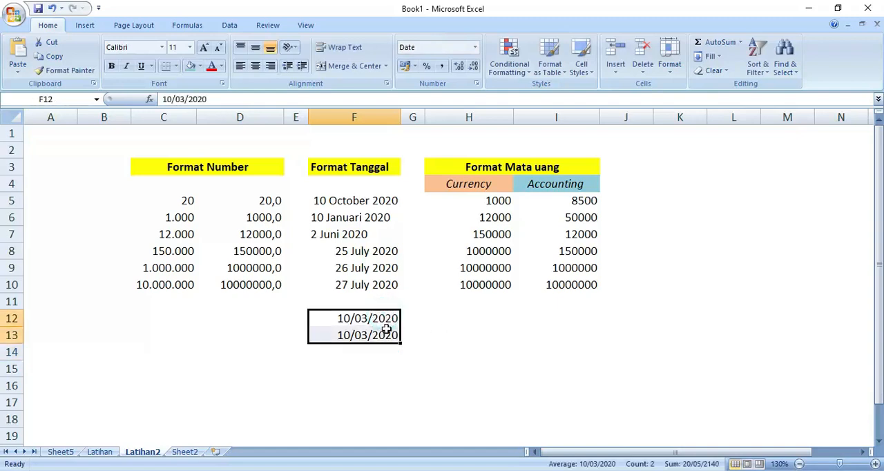
key("Delete")
Apply the Short Date format to the dates in F5:F7 under Format Tanggal
left_click(370, 200)
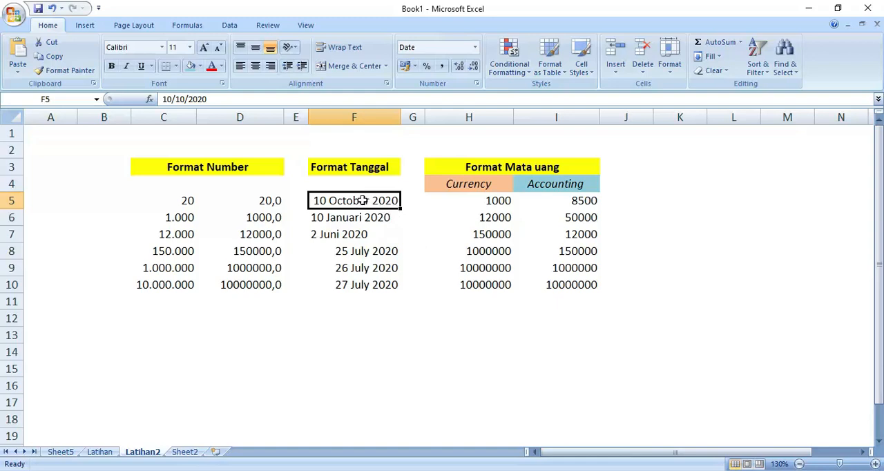
left_click_drag(362, 200, 361, 230)
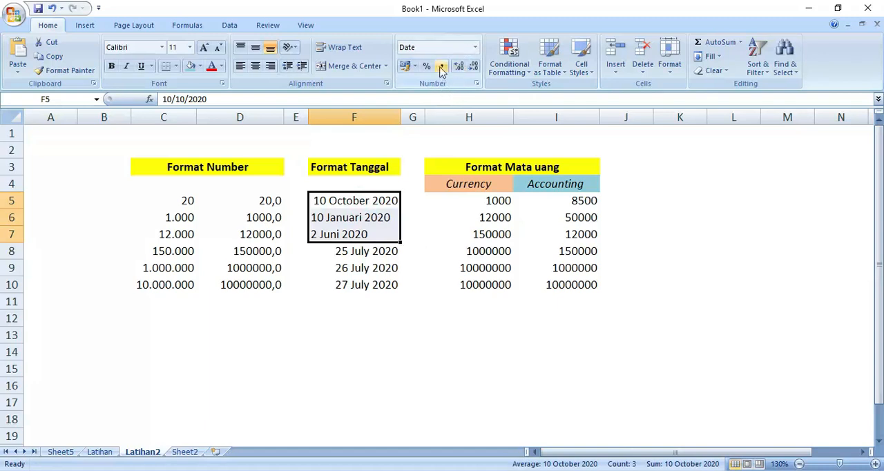
left_click(475, 46)
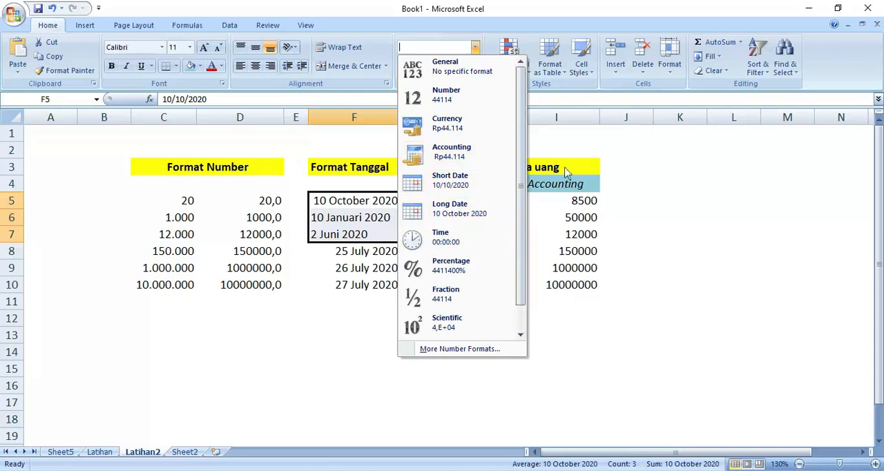
left_click(467, 195)
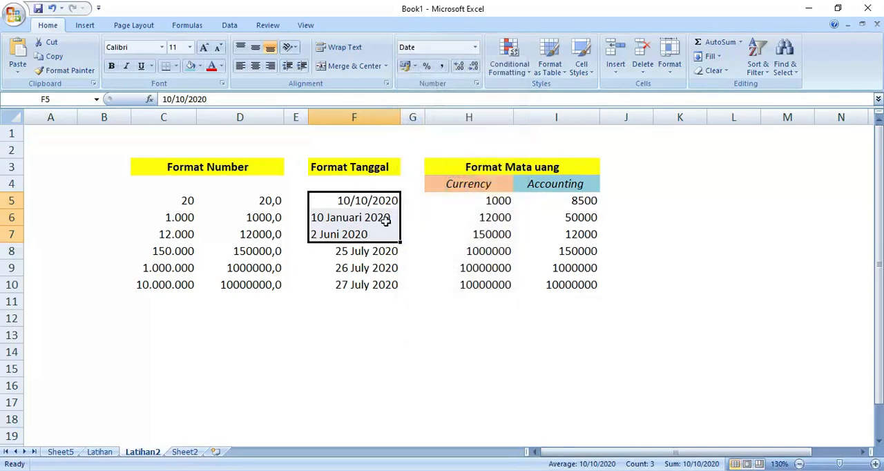
left_click(429, 240)
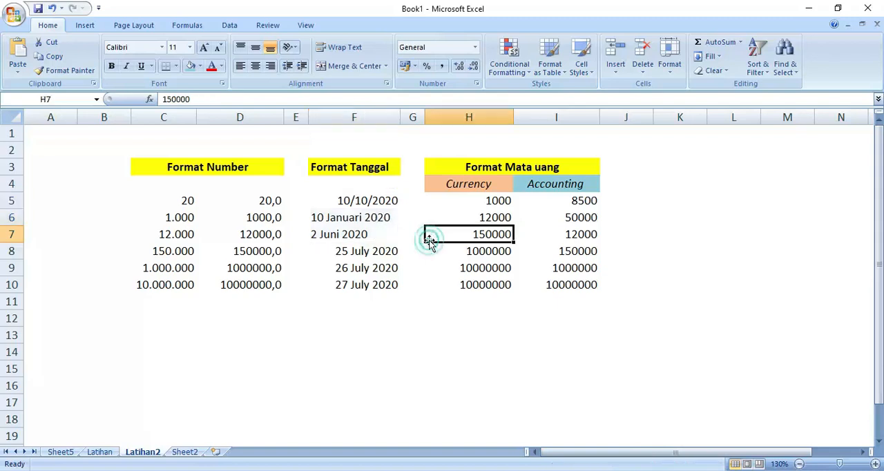
Correct the month spelling in F6 so the entry reads 10 January 2020
left_click(360, 202)
left_click_drag(360, 202, 356, 233)
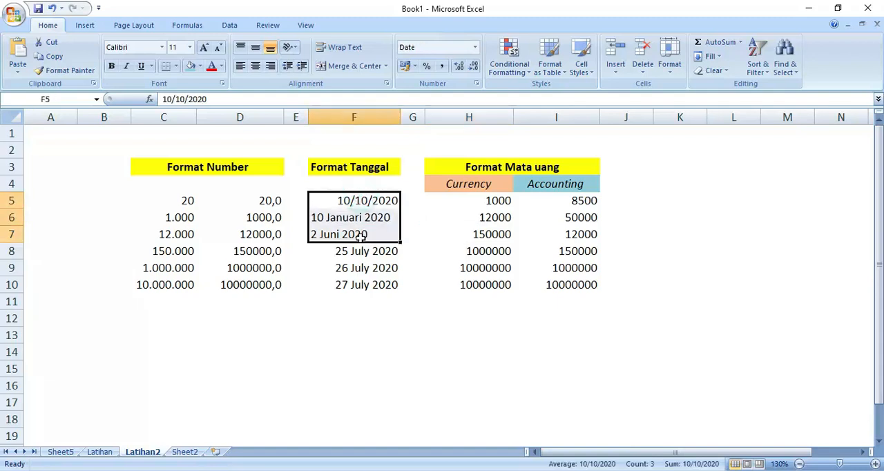
left_click(373, 200)
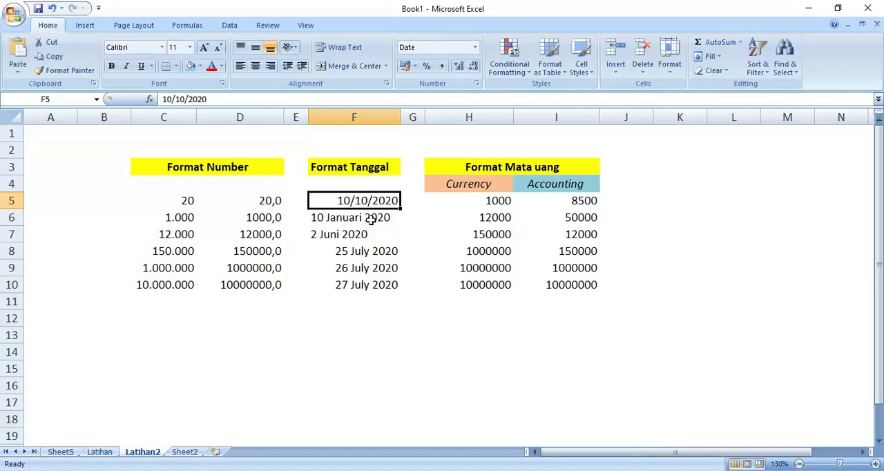
double_click(359, 219)
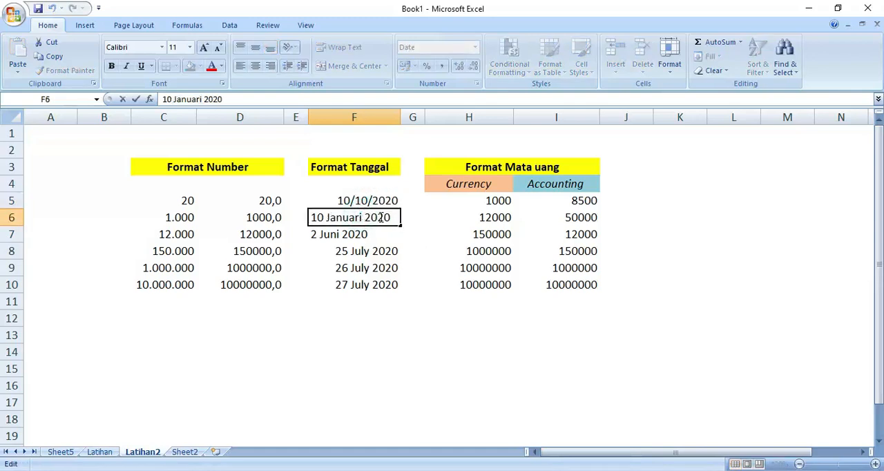
key("BackSpace")
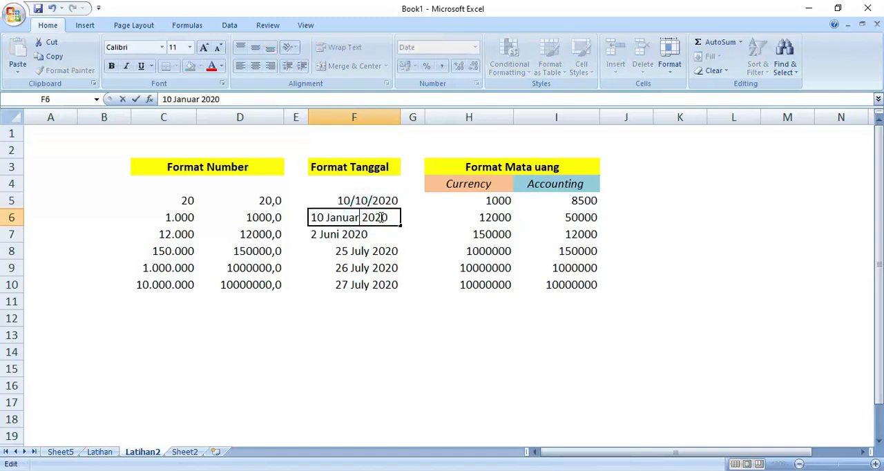
type("y")
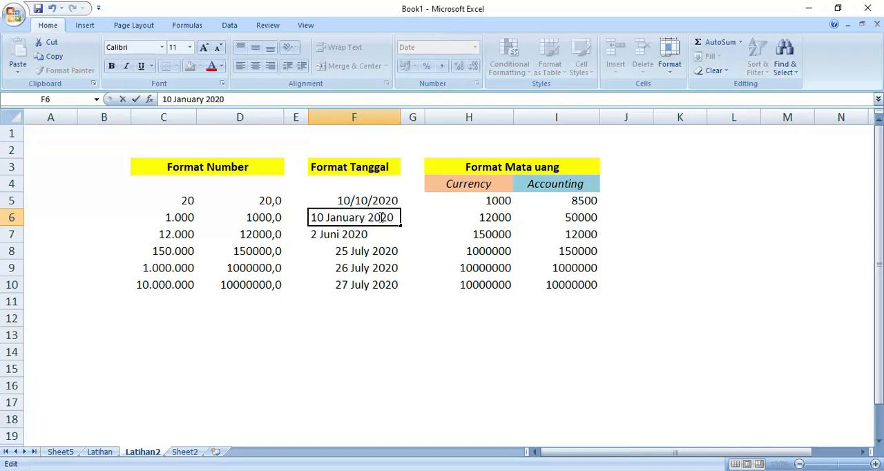
key("Return")
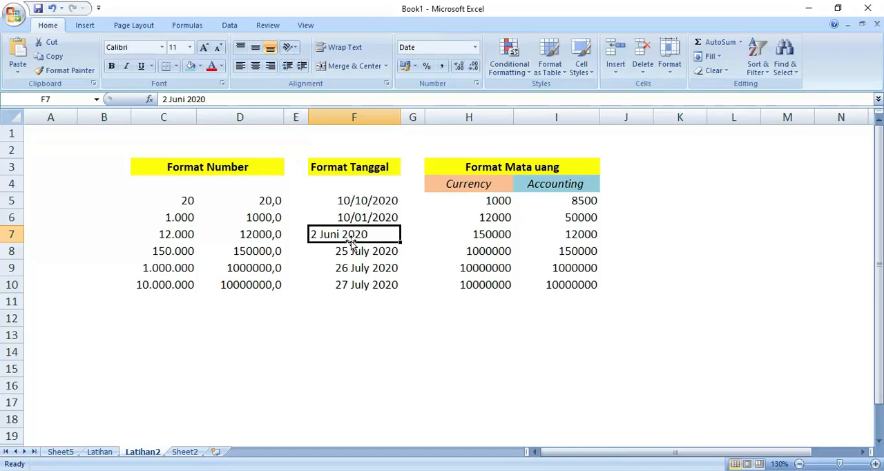
Correct the month spelling in F7 so the entry reads 2 June 2020
double_click(339, 234)
key("BackSpace")
type("y")
key("BackSpace")
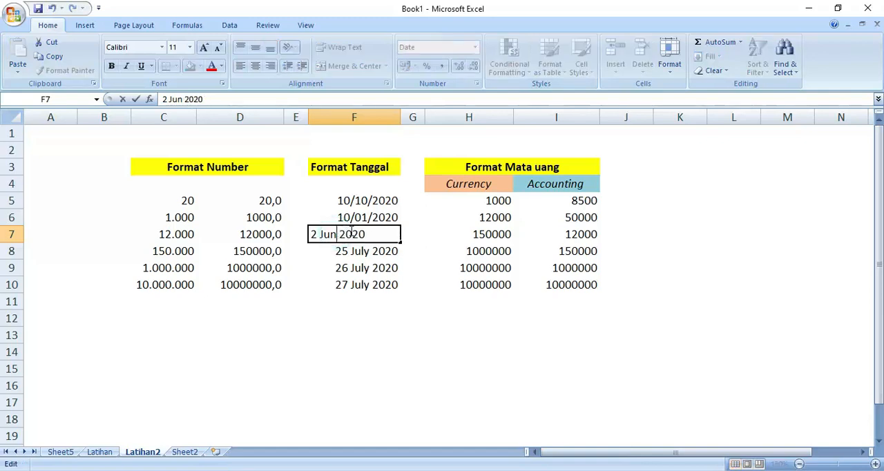
type("e")
key("Return")
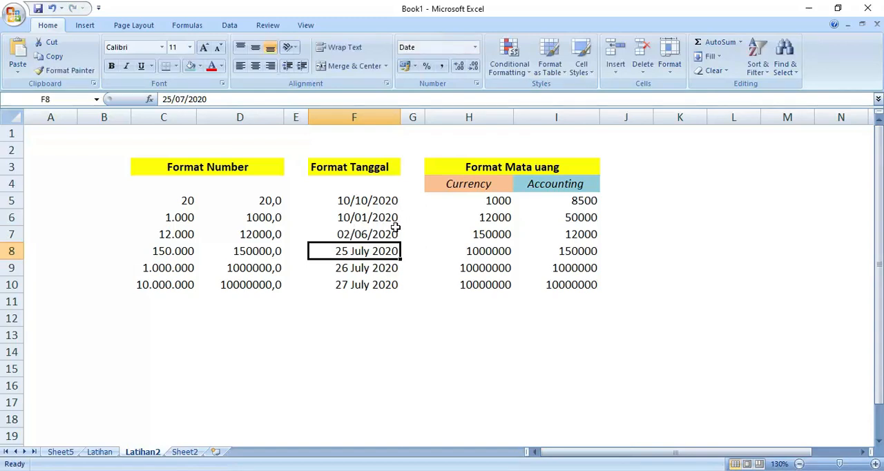
Apply the Long Date format to the dates in F5:F7
left_click(431, 266)
left_click_drag(376, 194, 374, 235)
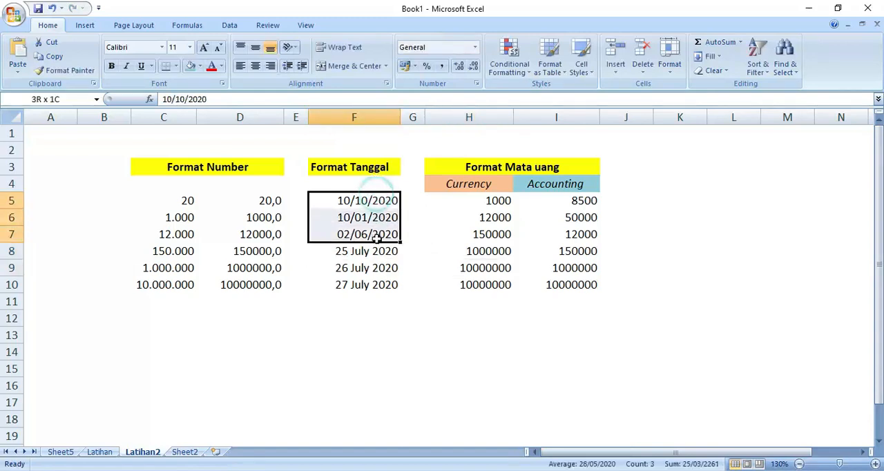
left_click(474, 47)
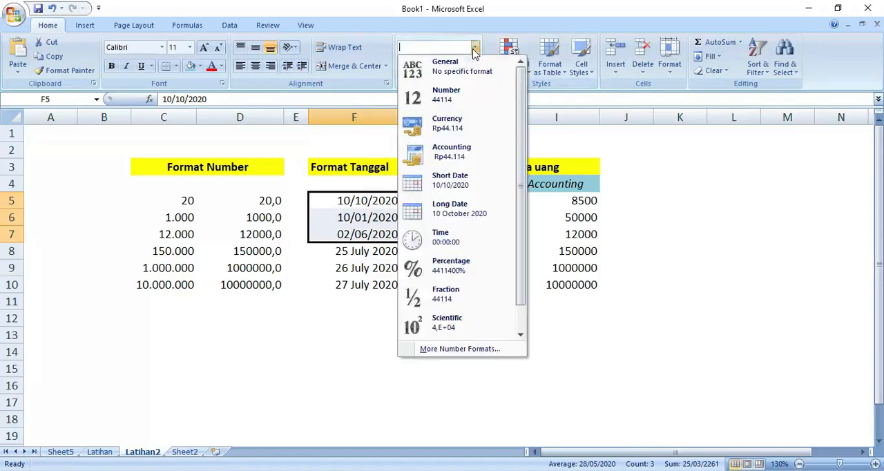
left_click(472, 209)
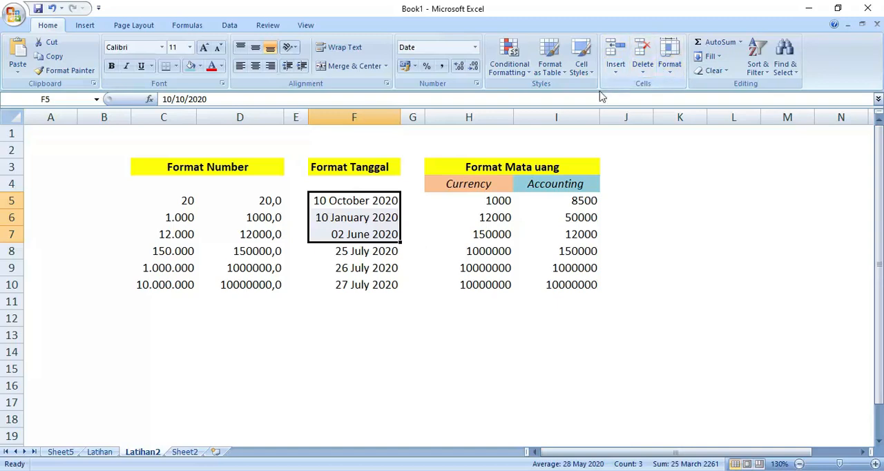
Open the cell format settings for the dates in F5:F7 and set the date locale to English (United States)
left_click(663, 69)
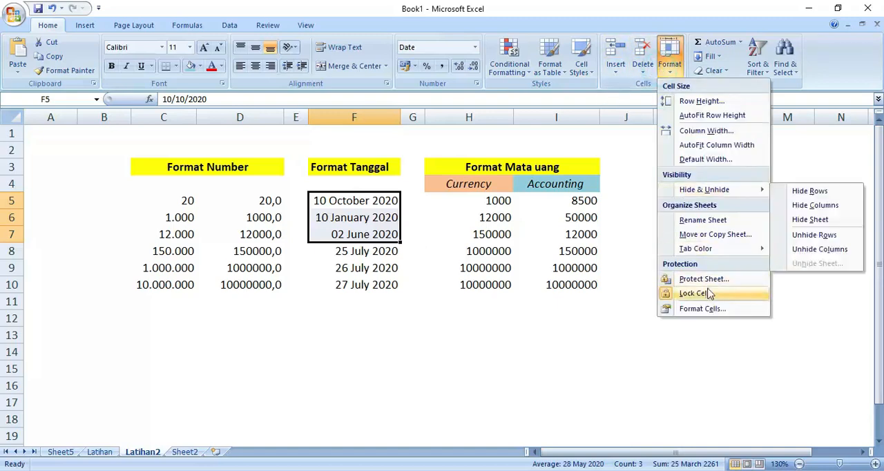
left_click(701, 310)
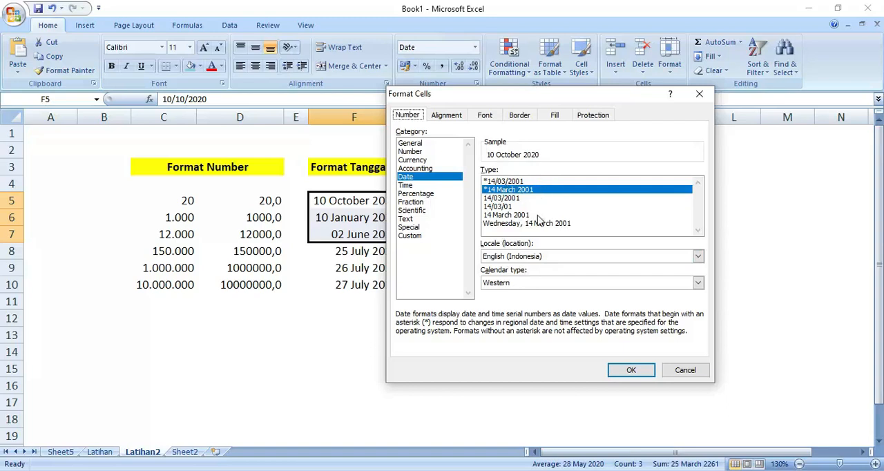
left_click(528, 256)
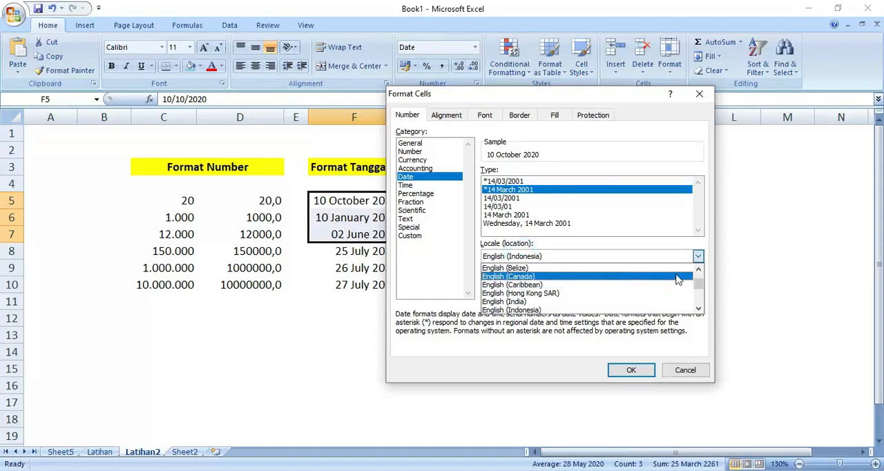
left_click(699, 270)
left_click(698, 270)
left_click(698, 270)
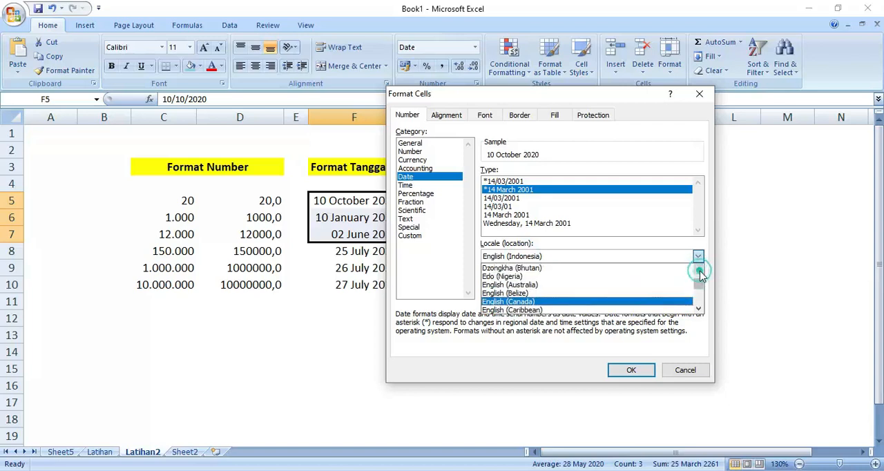
left_click(698, 270)
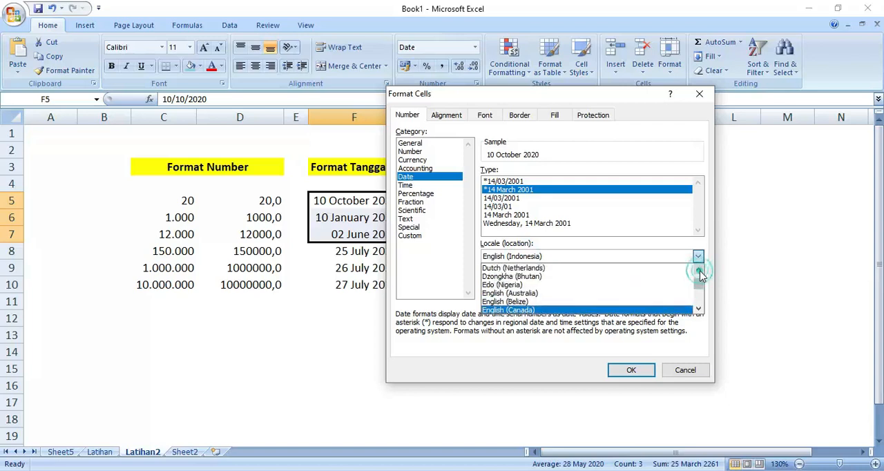
left_click(698, 310)
left_click(698, 310)
left_click(699, 310)
left_click(699, 310)
left_click(699, 310)
left_click(698, 310)
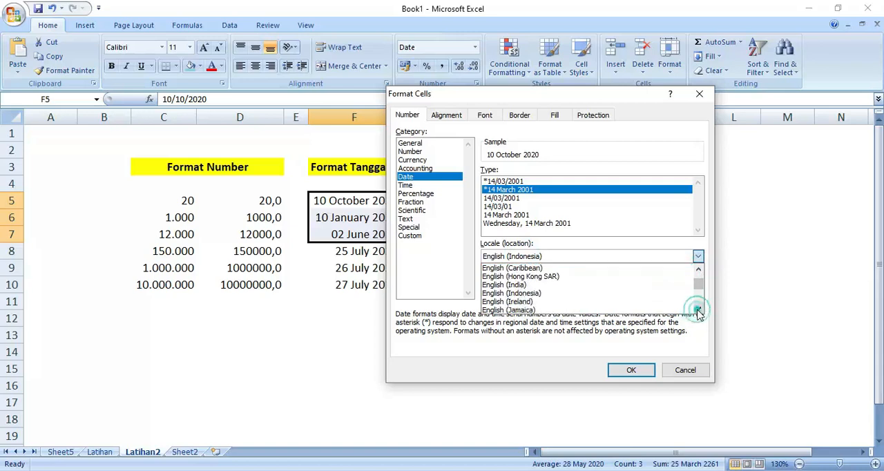
left_click(699, 310)
left_click(698, 310)
left_click(698, 310)
left_click(698, 310)
left_click(699, 310)
left_click(699, 310)
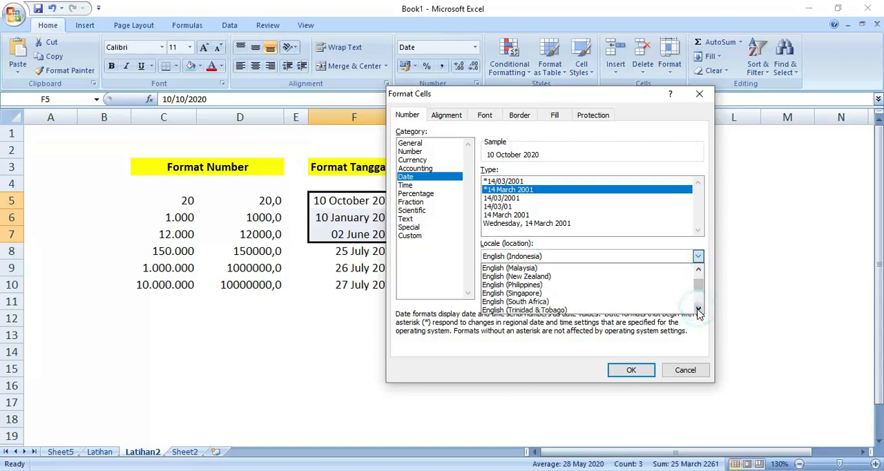
left_click(698, 310)
left_click(698, 310)
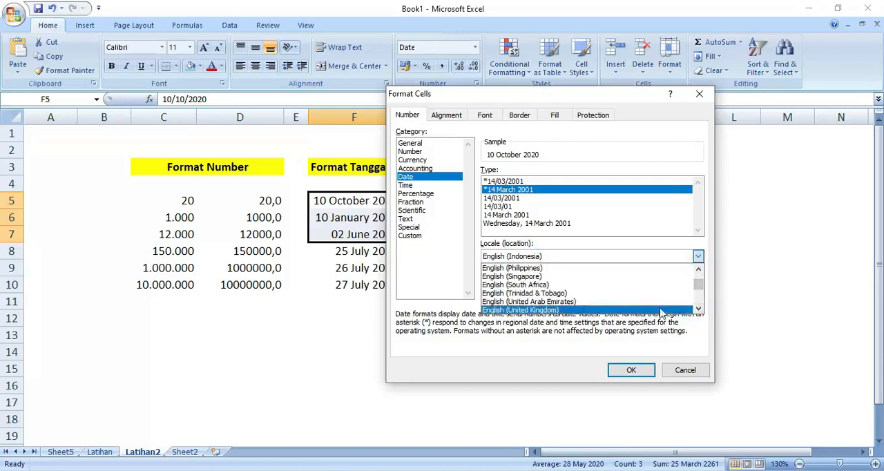
left_click(699, 310)
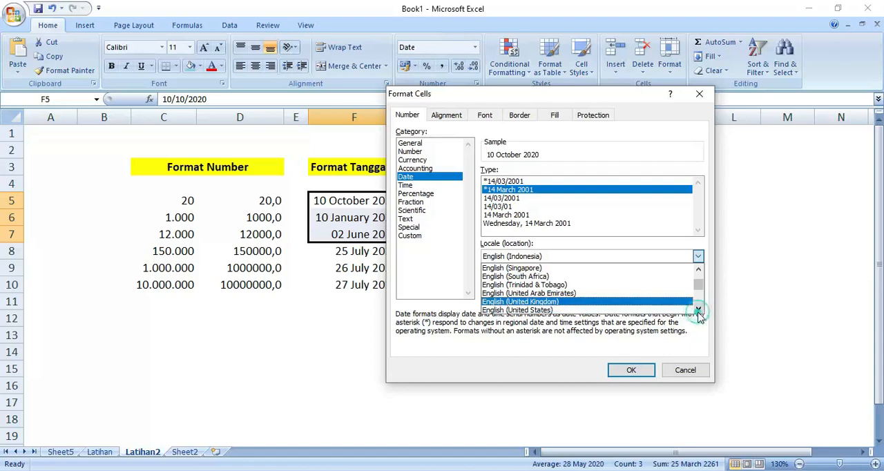
left_click(570, 310)
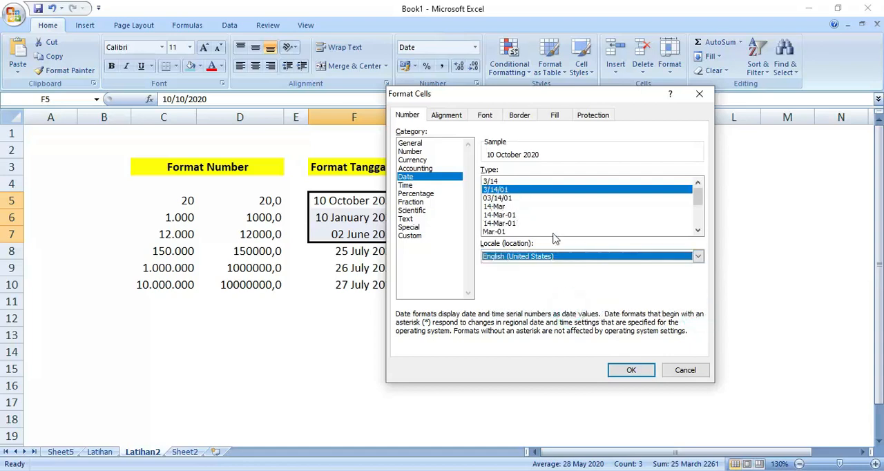
Apply the 14-Mar-01 date type to the dates in F5:F7
left_click(509, 215)
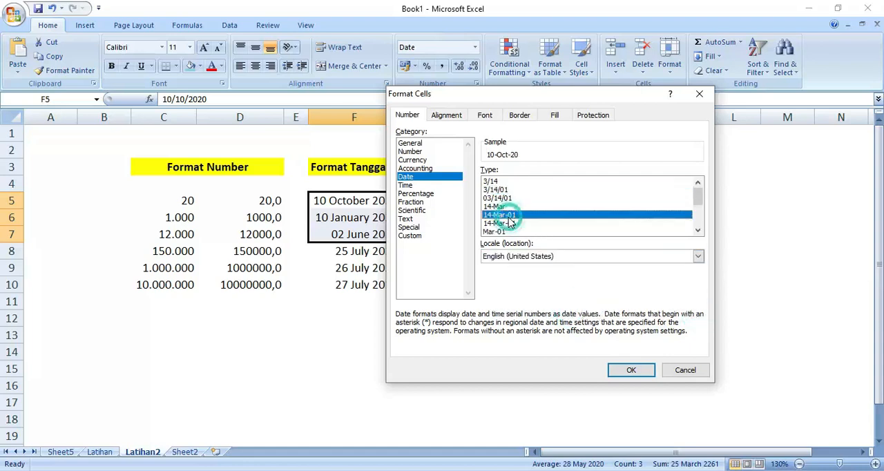
left_click(619, 366)
left_click(511, 336)
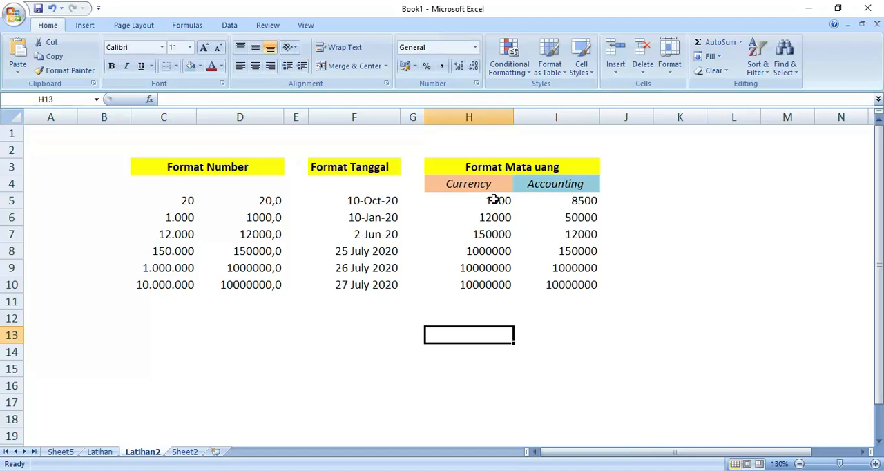
Format the amounts in H5:H10 under Currency as Currency with the Rp symbol and 0 decimal places
left_click_drag(495, 199, 490, 279)
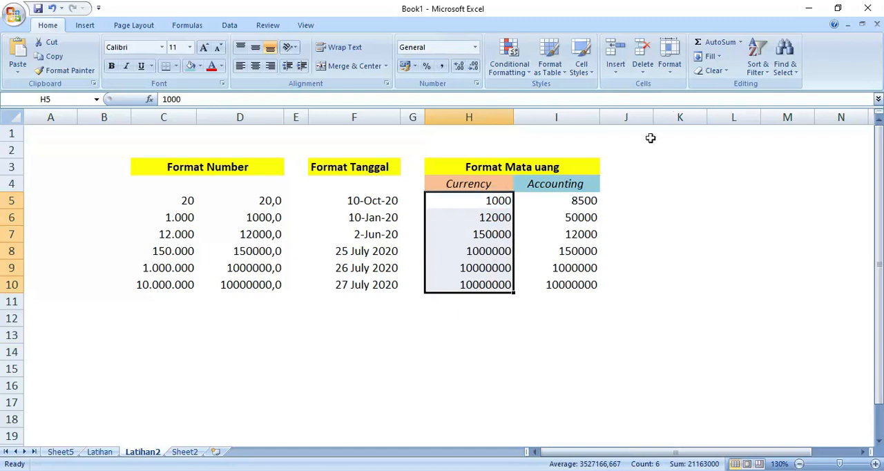
left_click(676, 74)
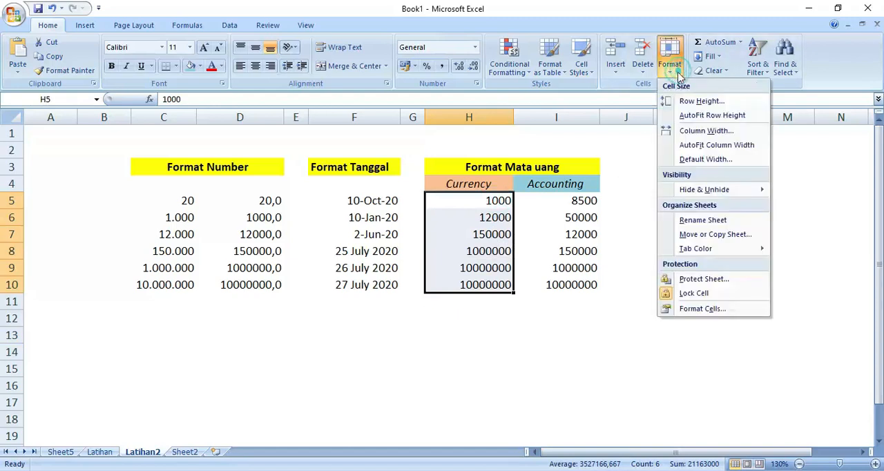
left_click(687, 308)
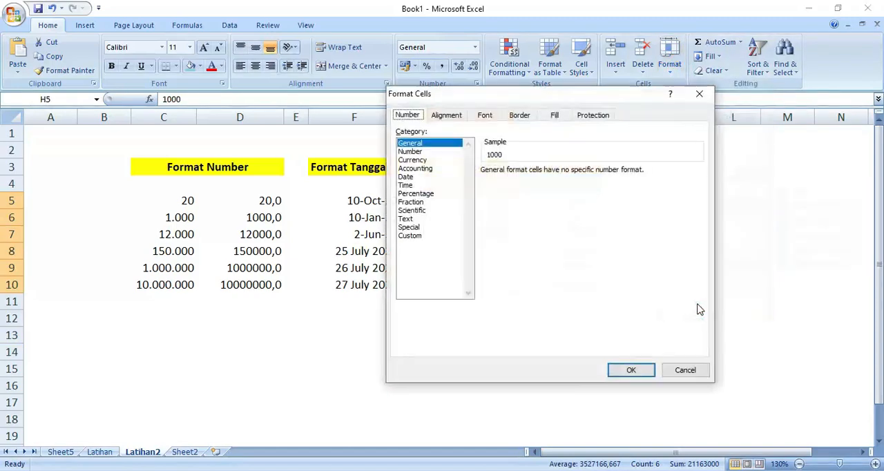
left_click(417, 160)
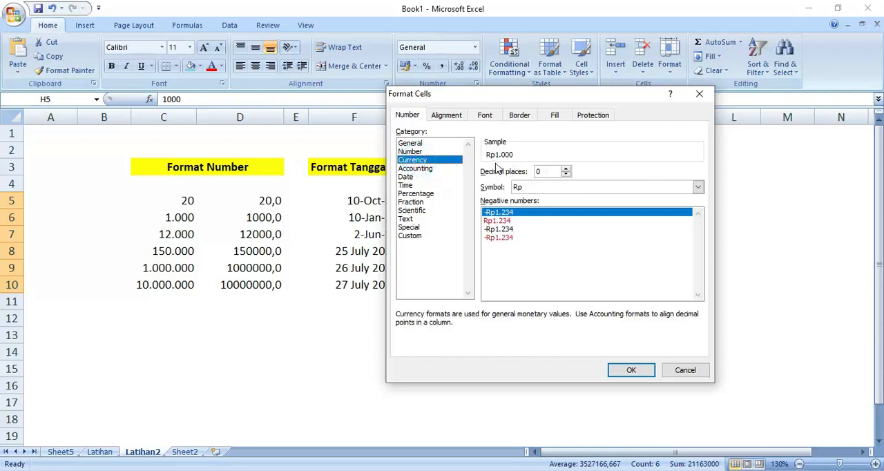
left_click(630, 370)
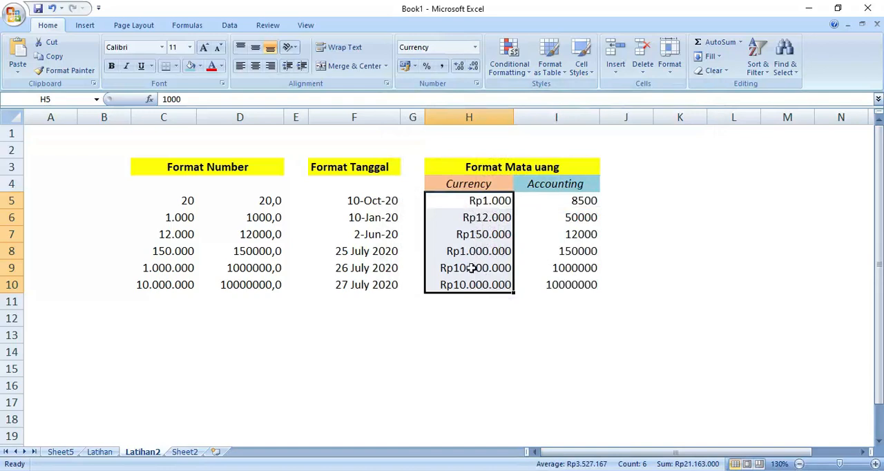
Apply the Accounting number format to the amounts in I5:I10 under Accounting
left_click_drag(551, 200, 556, 284)
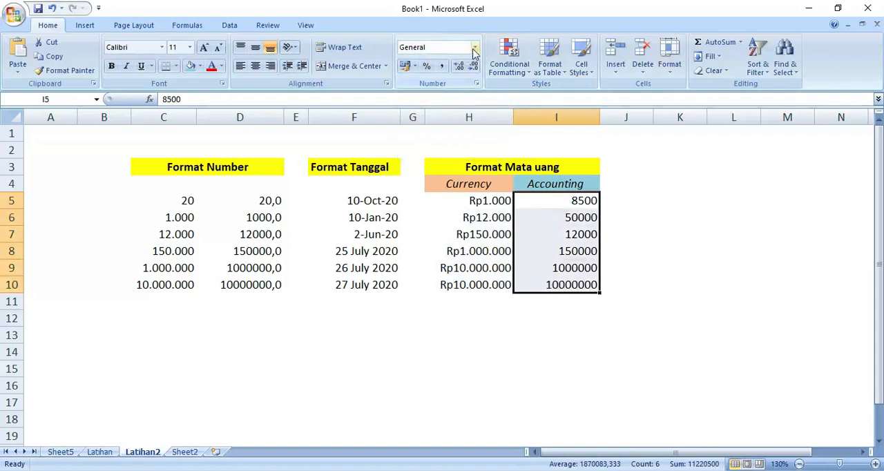
left_click(476, 48)
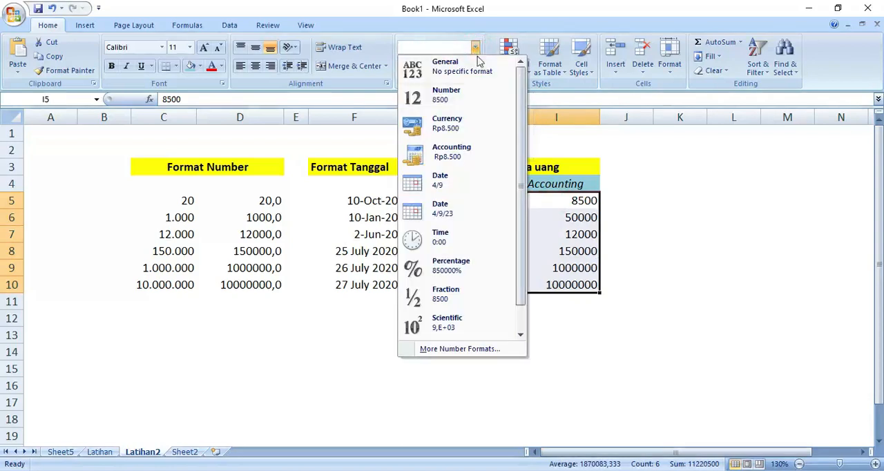
left_click(445, 157)
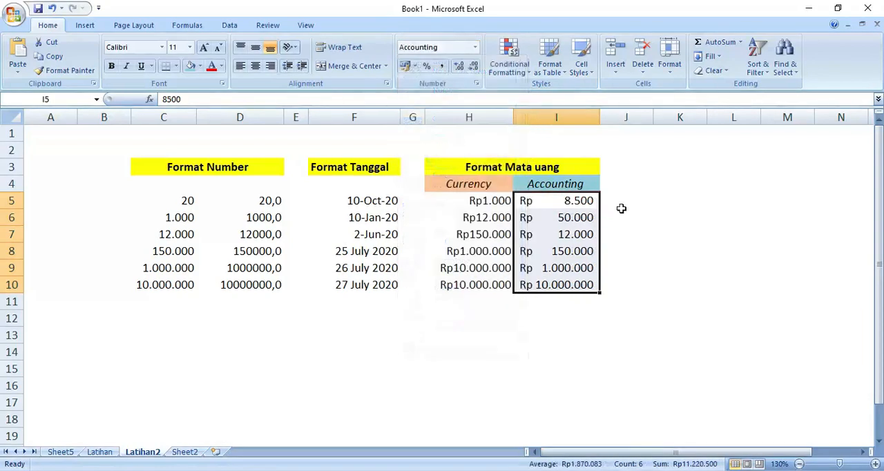
left_click(673, 214)
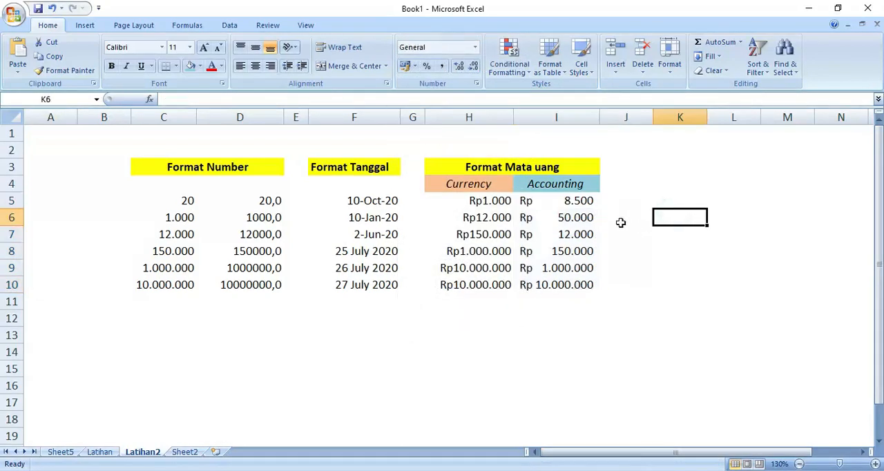